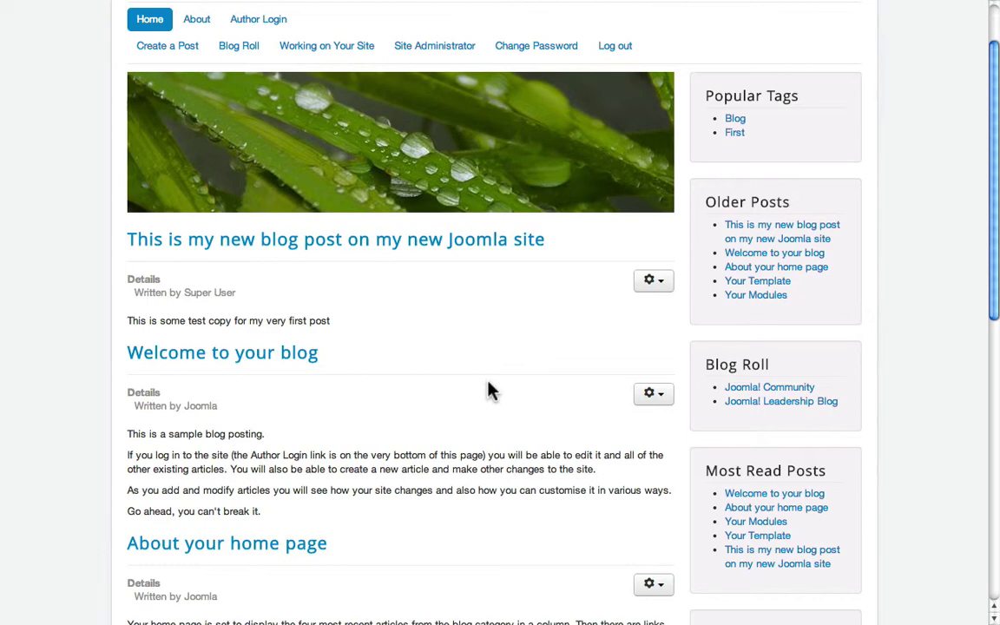
Scroll to the top of the home page, then open and dismiss the first post's actions menu
scroll(425, 379, "up", 2)
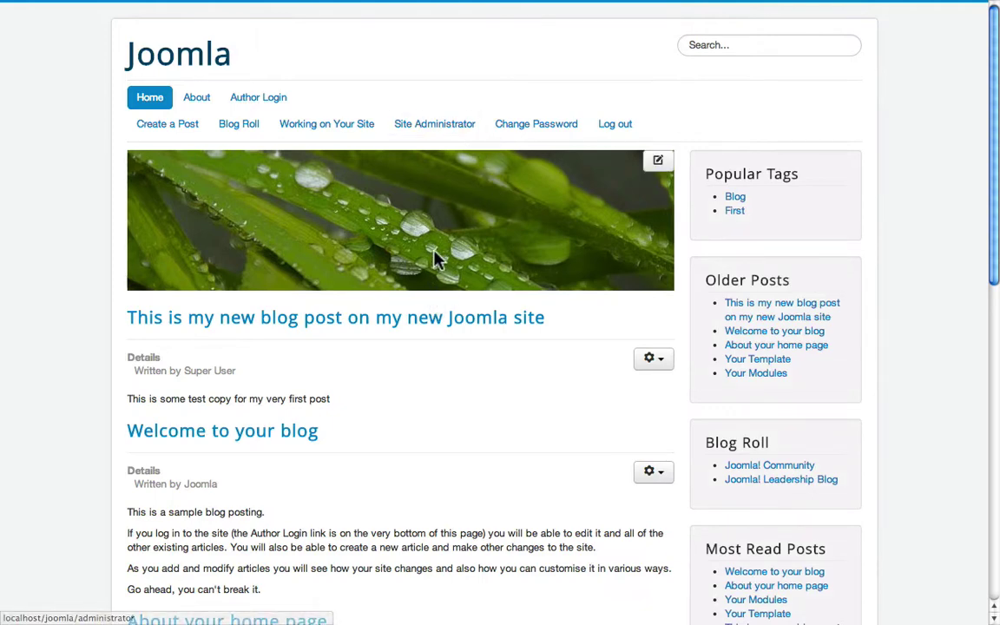
left_click(656, 361)
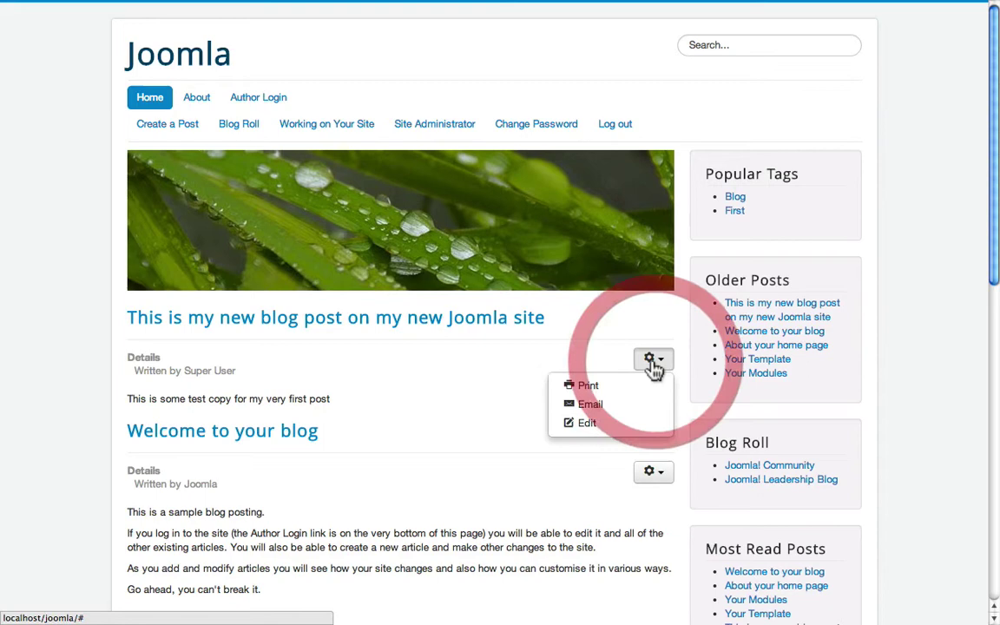
left_click(477, 373)
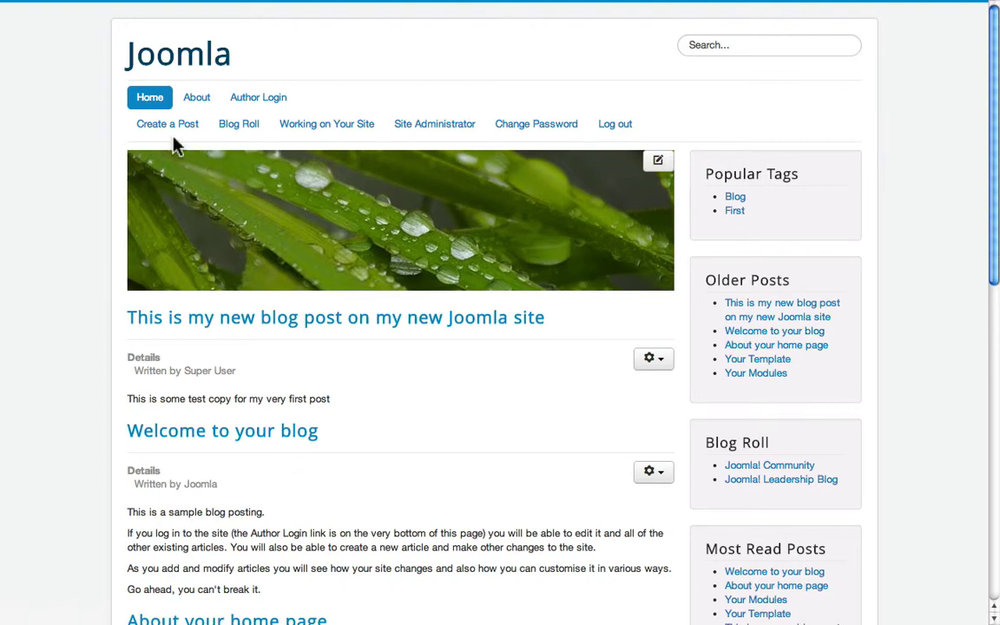
mouse_move(252, 128)
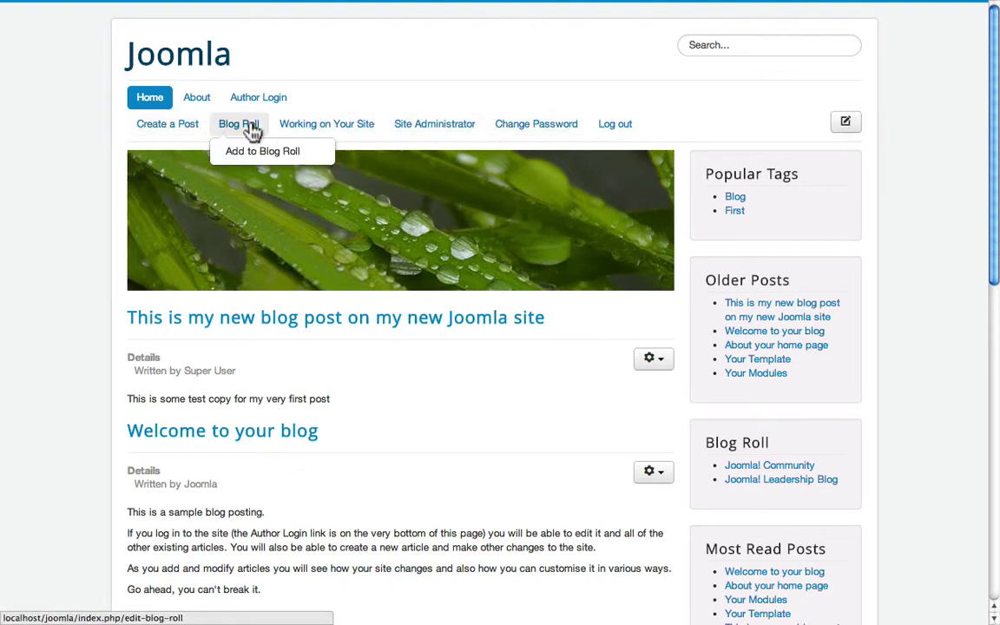
Open the default Create a Post form and scroll down through it
left_click(165, 129)
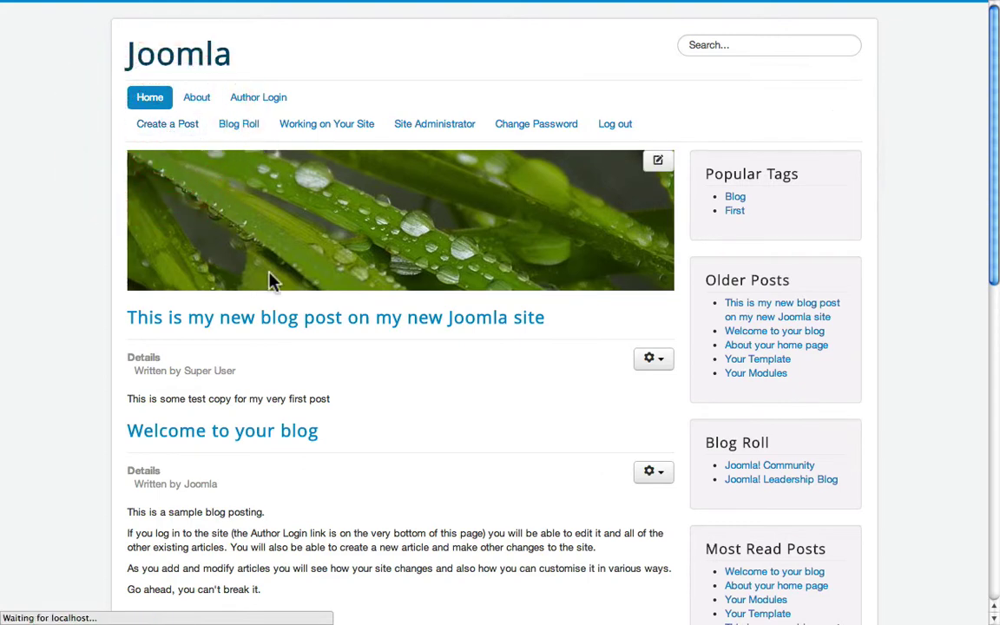
scroll(395, 308, "down", 2)
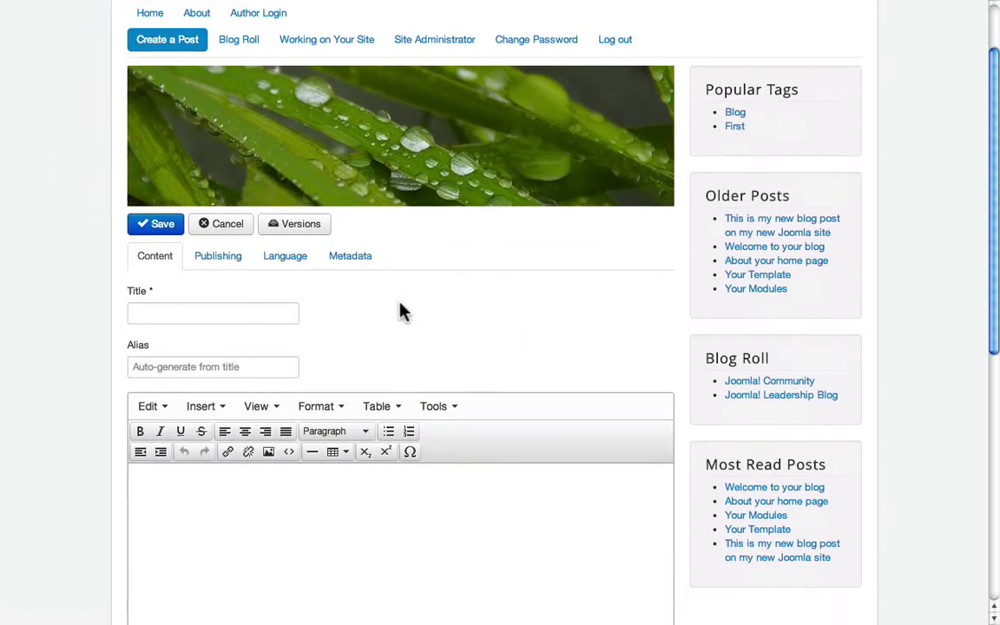
scroll(507, 309, "down", 1)
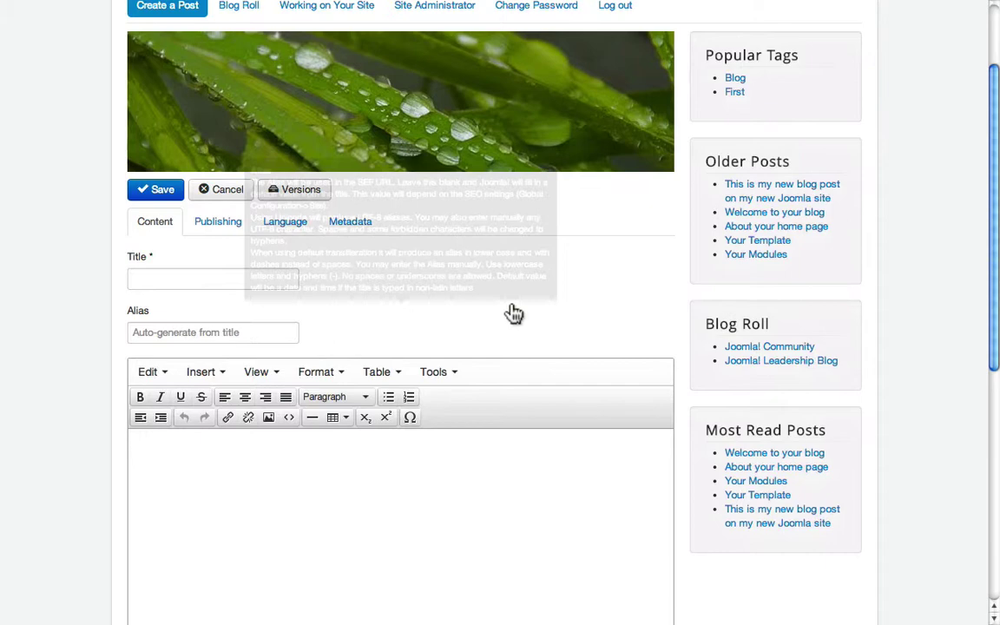
scroll(611, 313, "down", 3)
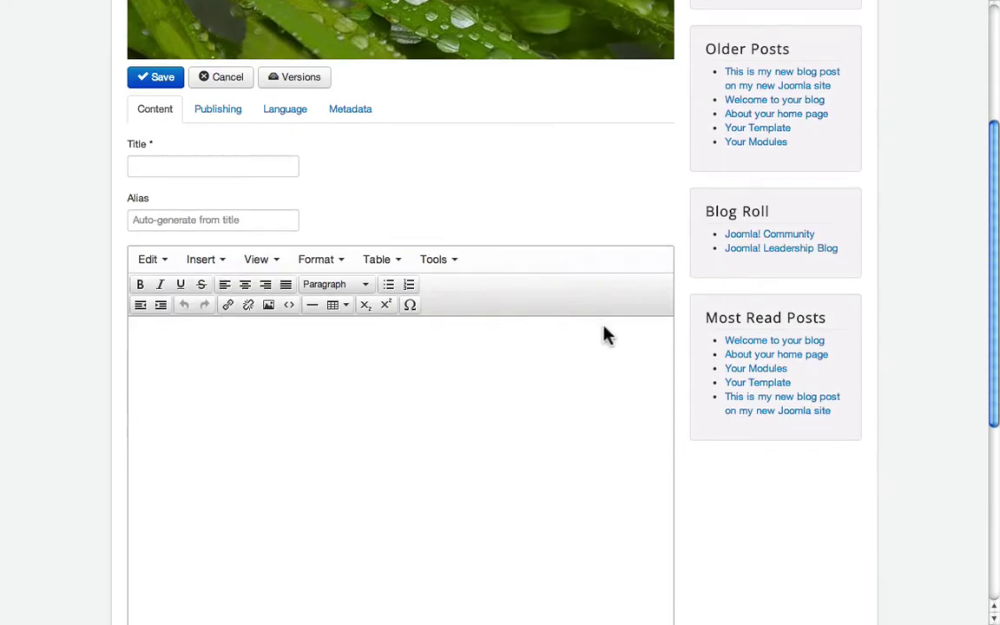
scroll(606, 334, "down", 2)
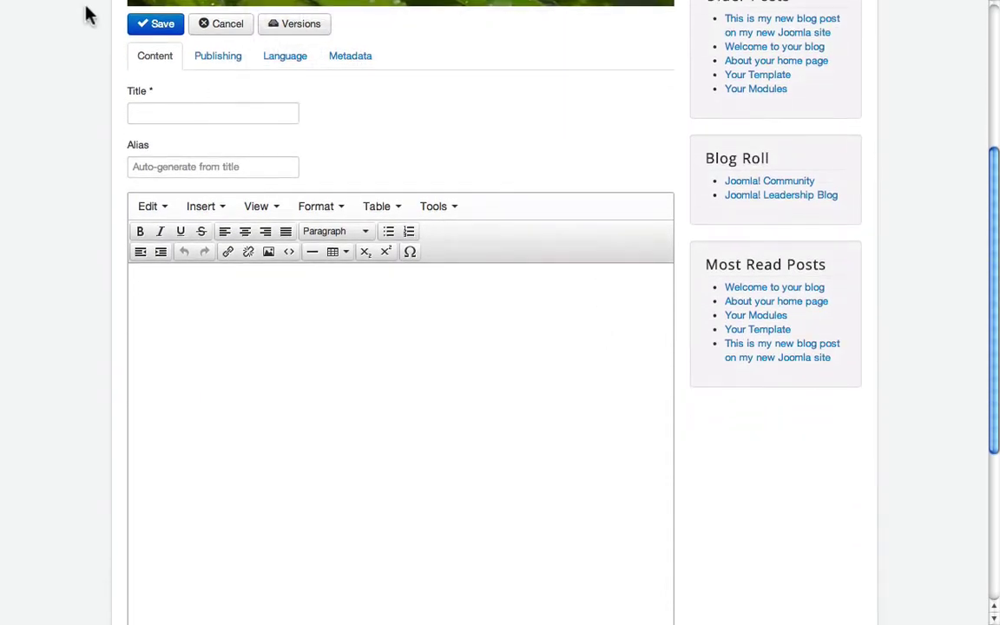
Check the Publishing, Language and Metadata tabs, then return to the Content tab's title and editor
left_click(223, 70)
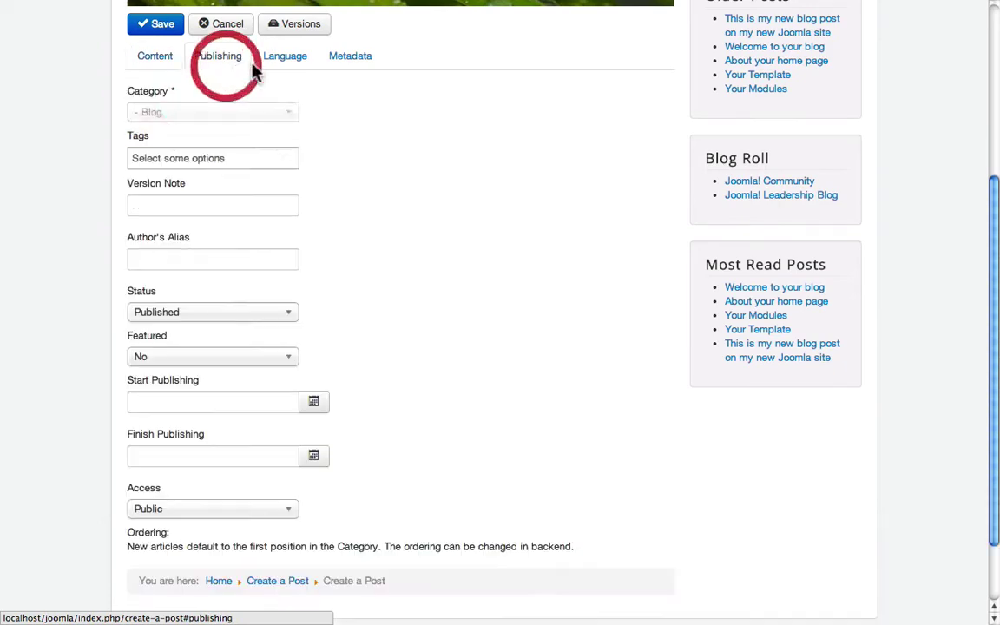
left_click(283, 62)
left_click(354, 171)
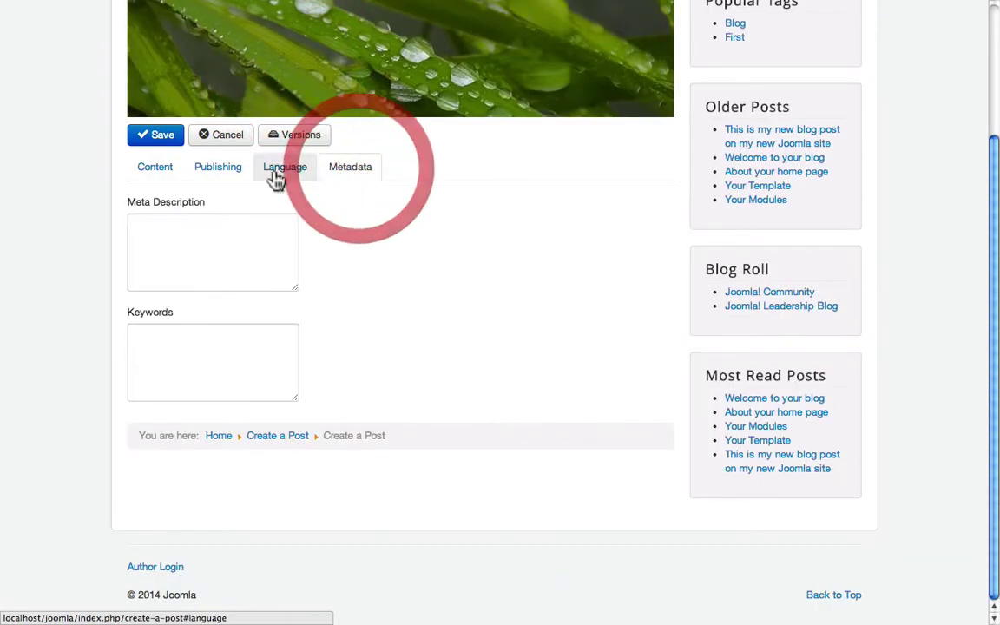
left_click(159, 169)
scroll(303, 250, "down", 3)
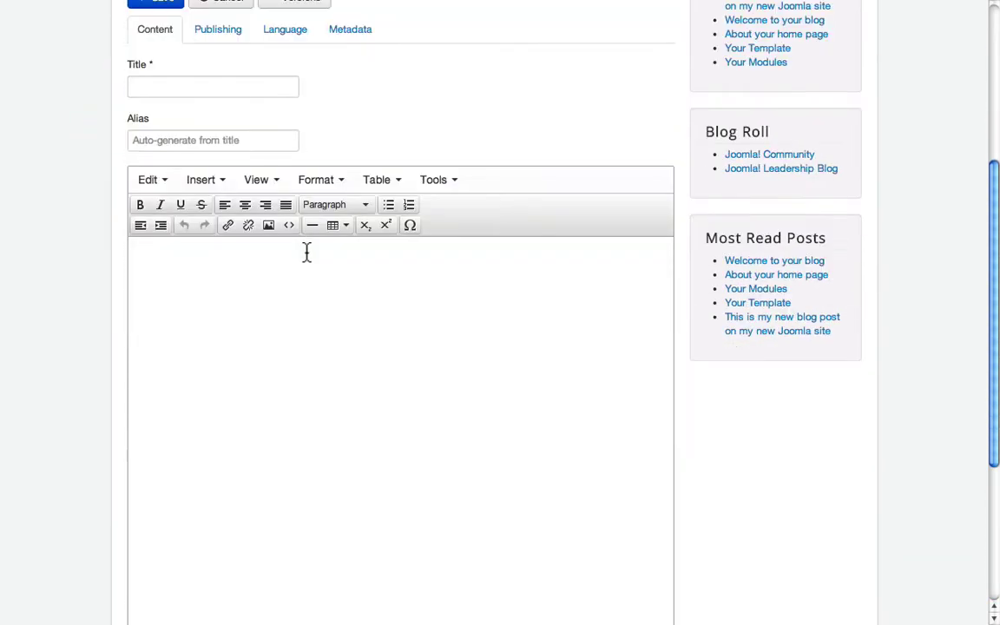
scroll(307, 252, "down", 6)
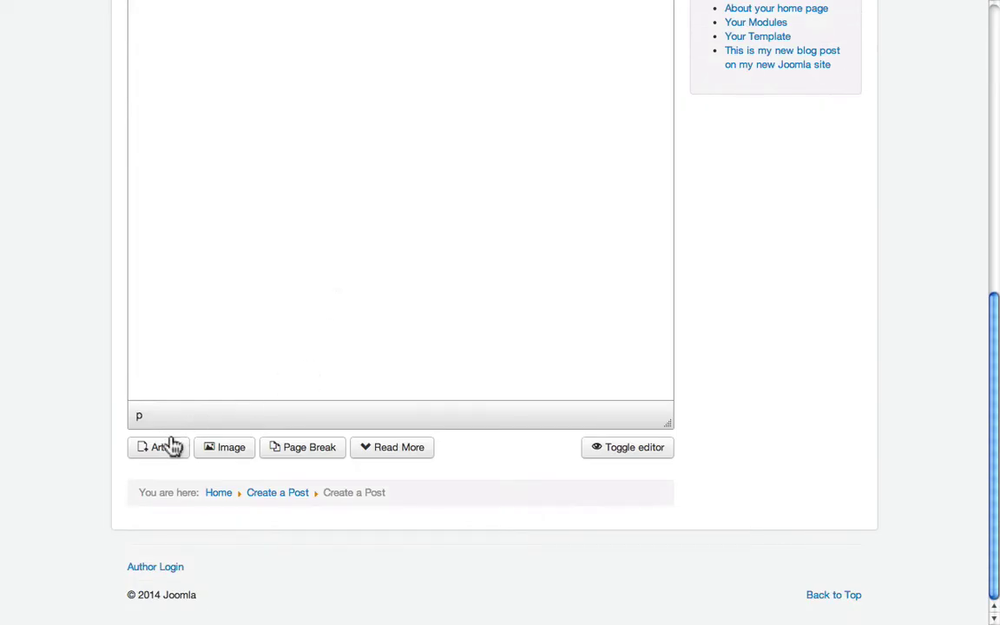
scroll(507, 467, "up", 10)
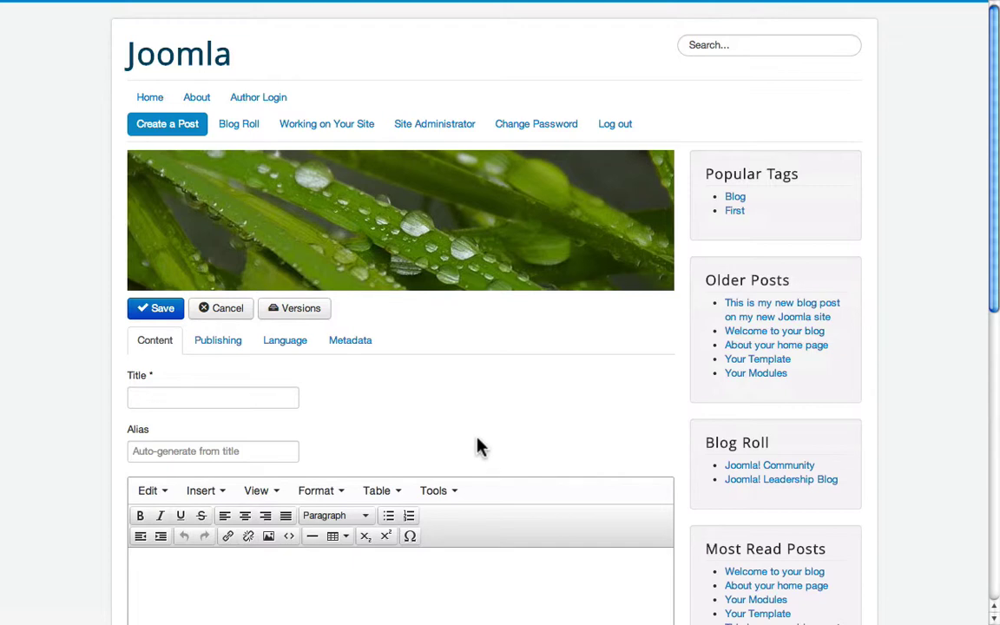
Scroll through the Publishing tab's settings, then go back to the Content tab
scroll(478, 442, "down", 3)
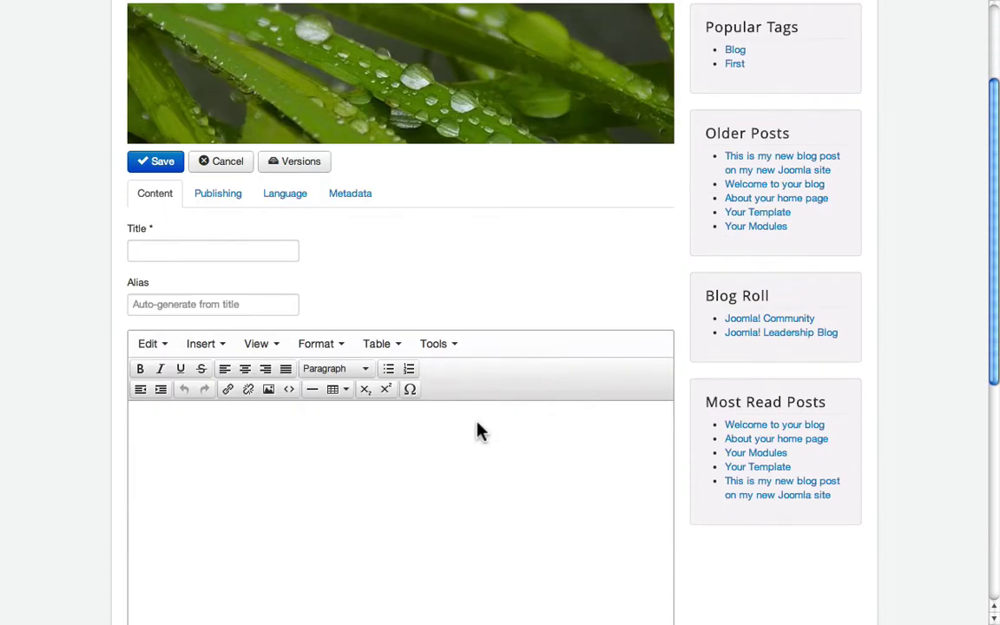
mouse_move(340, 283)
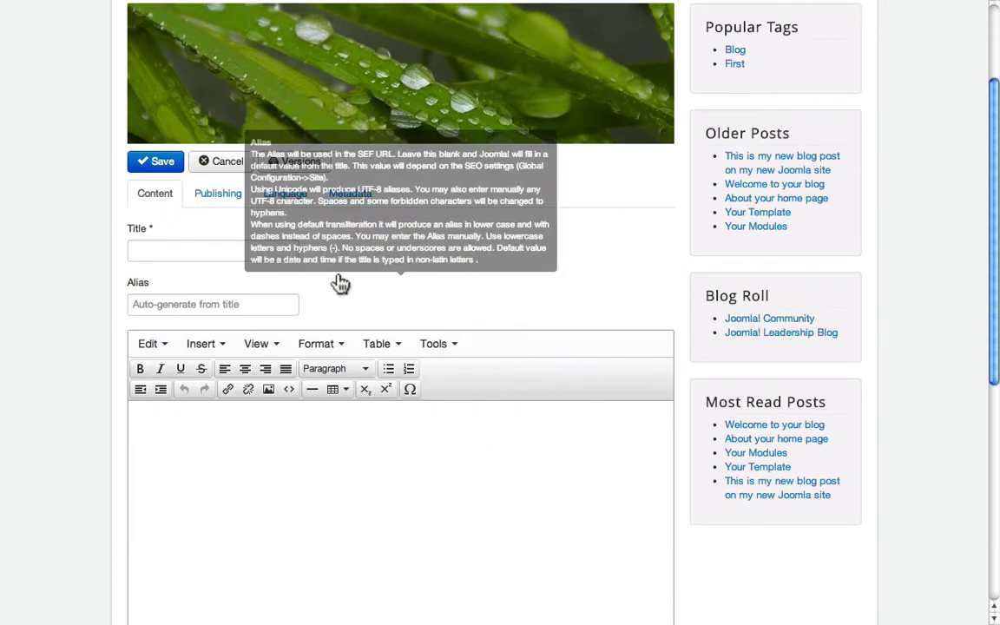
left_click(219, 195)
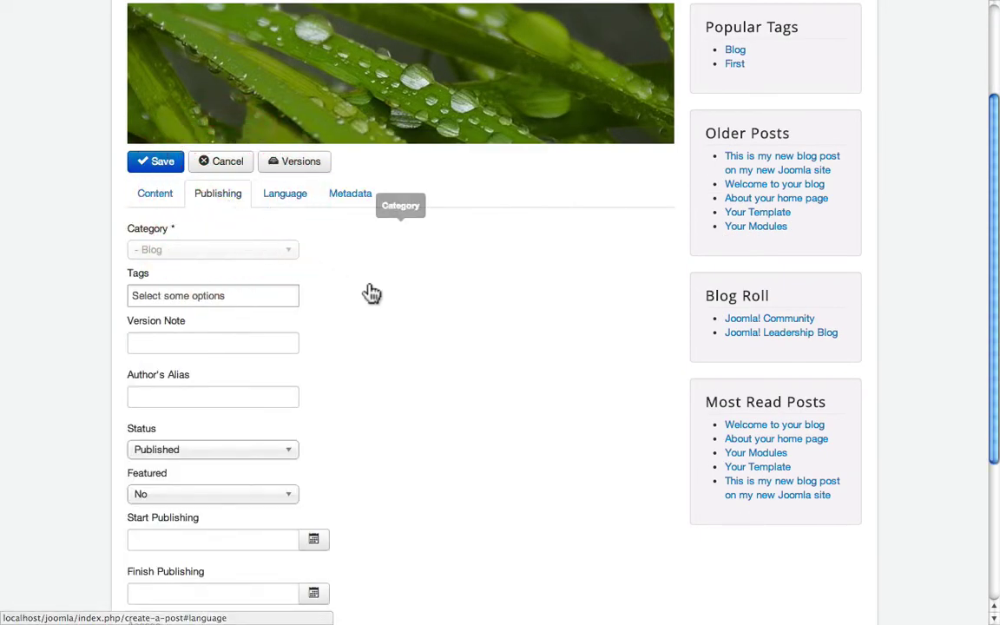
scroll(375, 297, "down", 3)
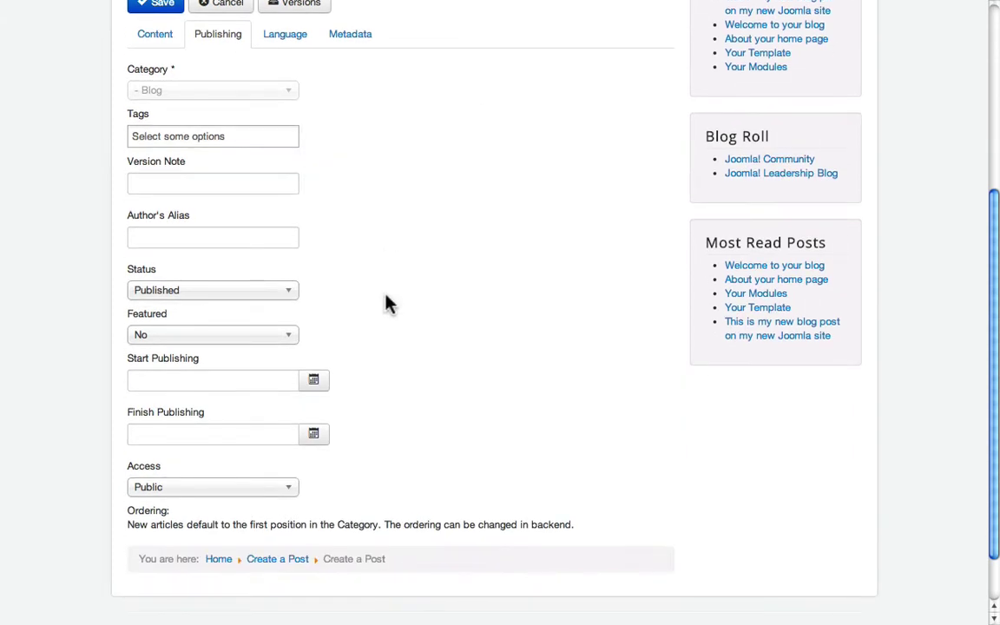
scroll(383, 304, "down", 1)
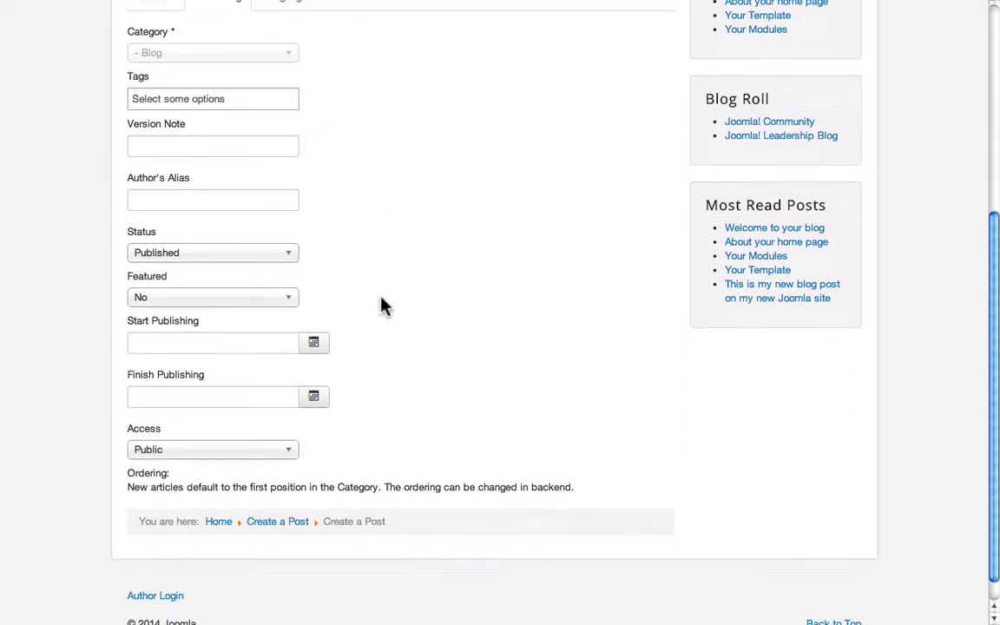
scroll(382, 304, "up", 3)
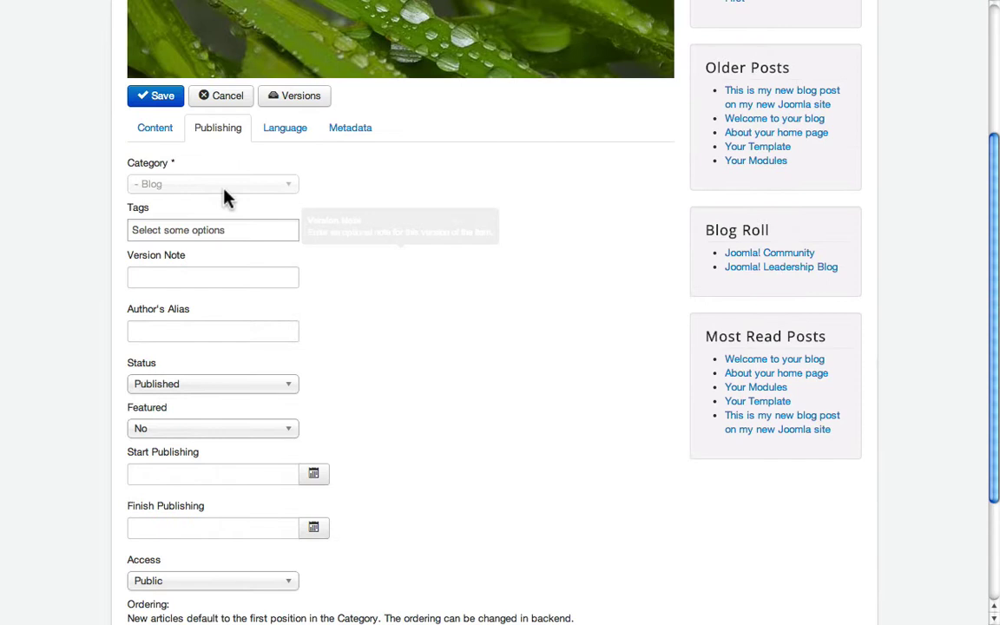
left_click(161, 135)
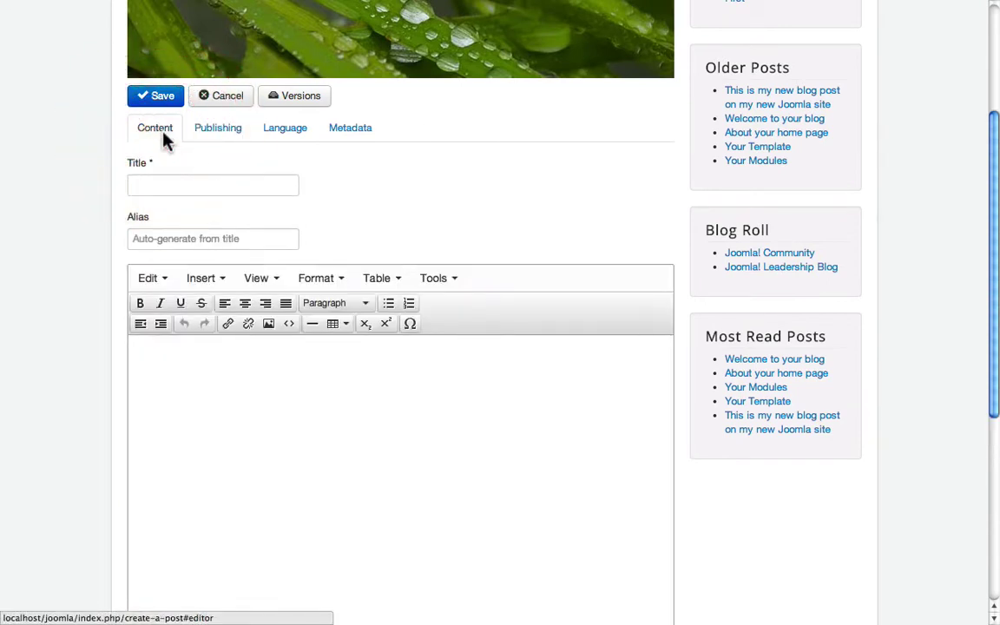
Click into the Title and body, then show all Publishing options from Category to Ordering
left_click(157, 182)
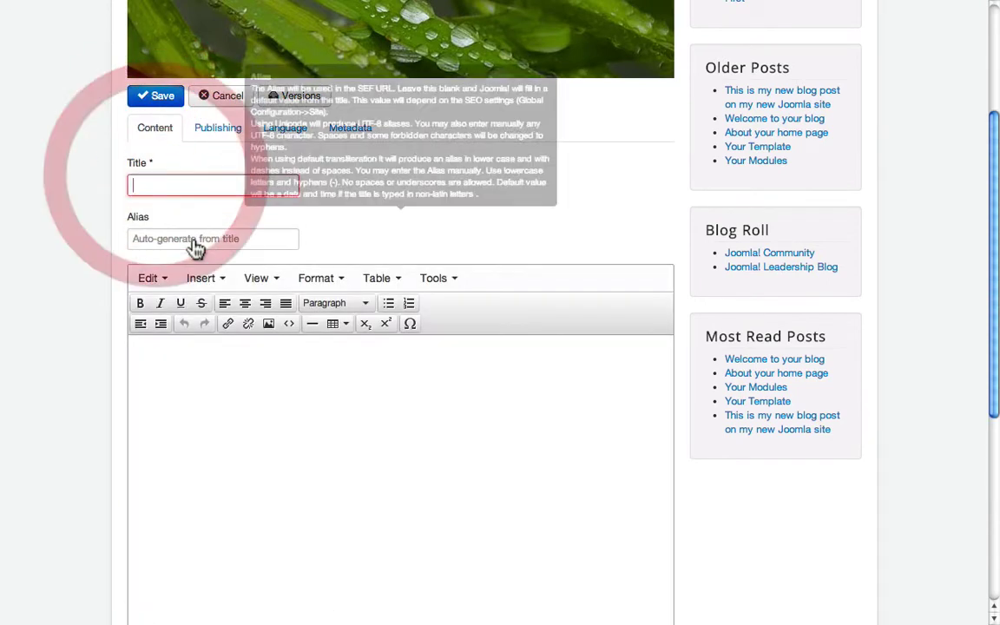
left_click(259, 408)
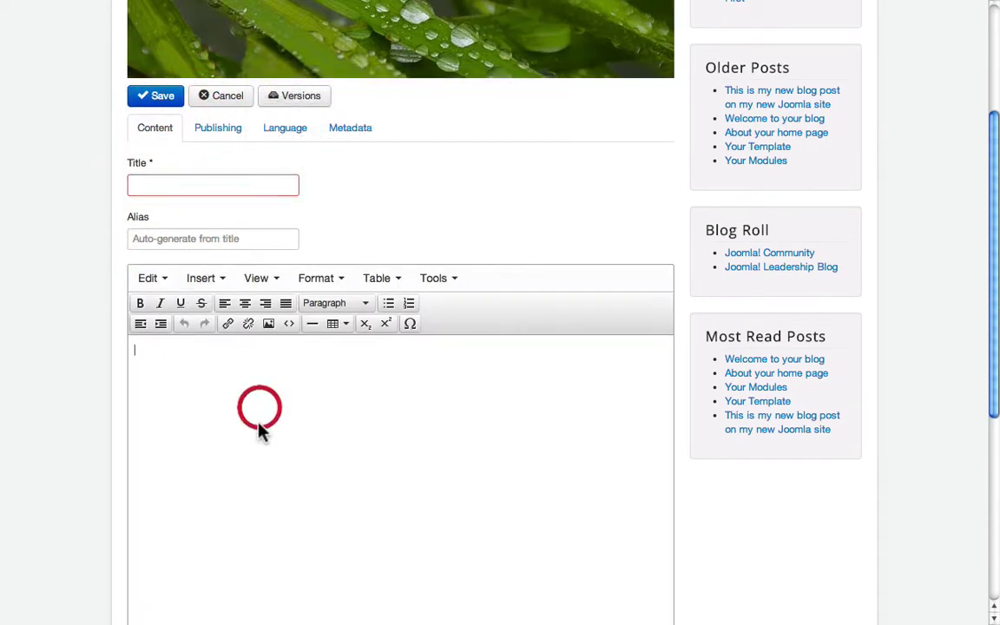
left_click(214, 145)
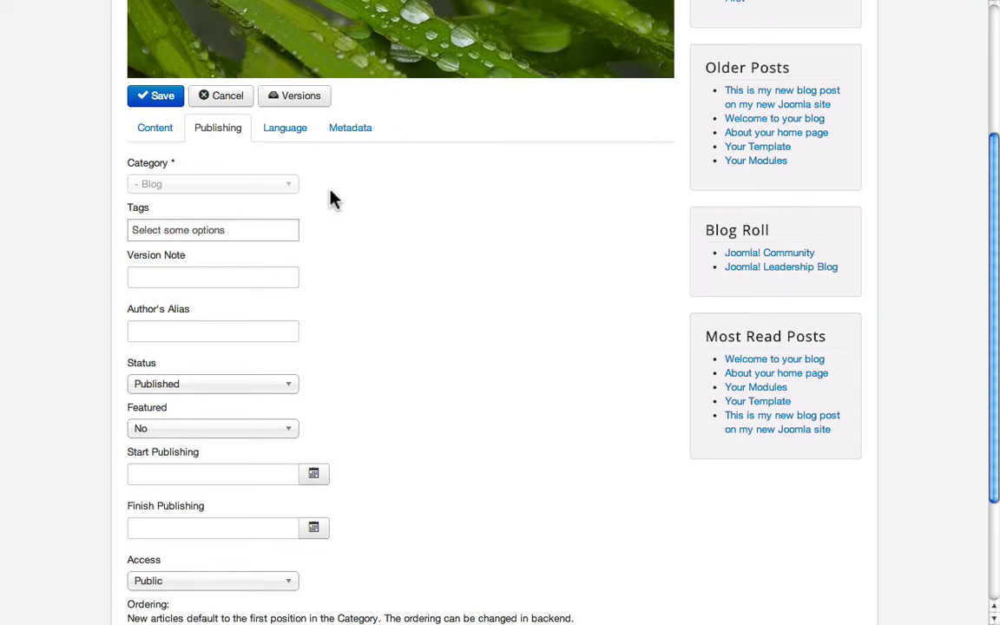
scroll(338, 230, "down", 3)
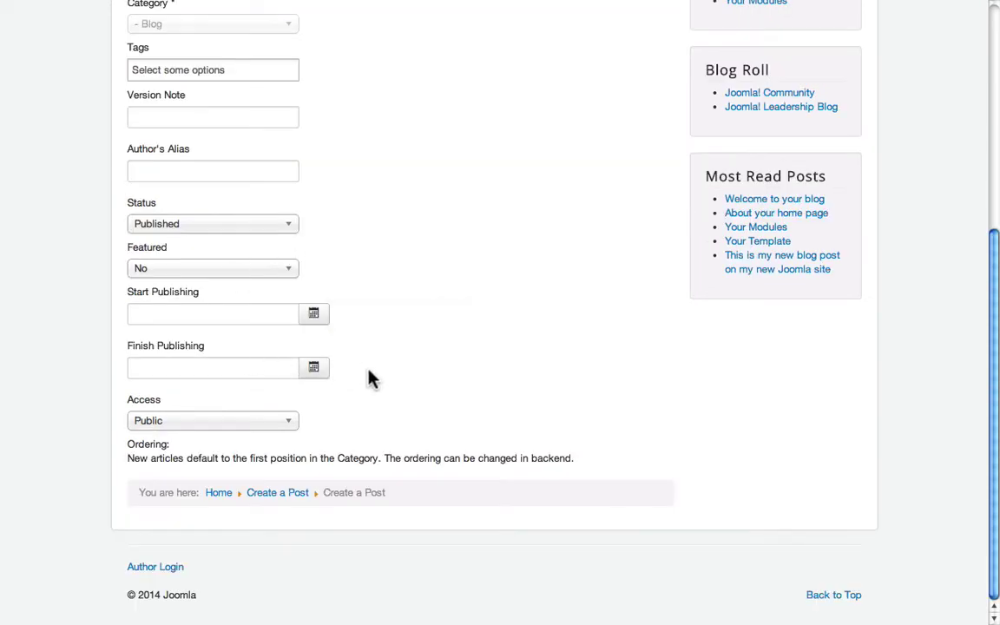
scroll(369, 377, "up", 5)
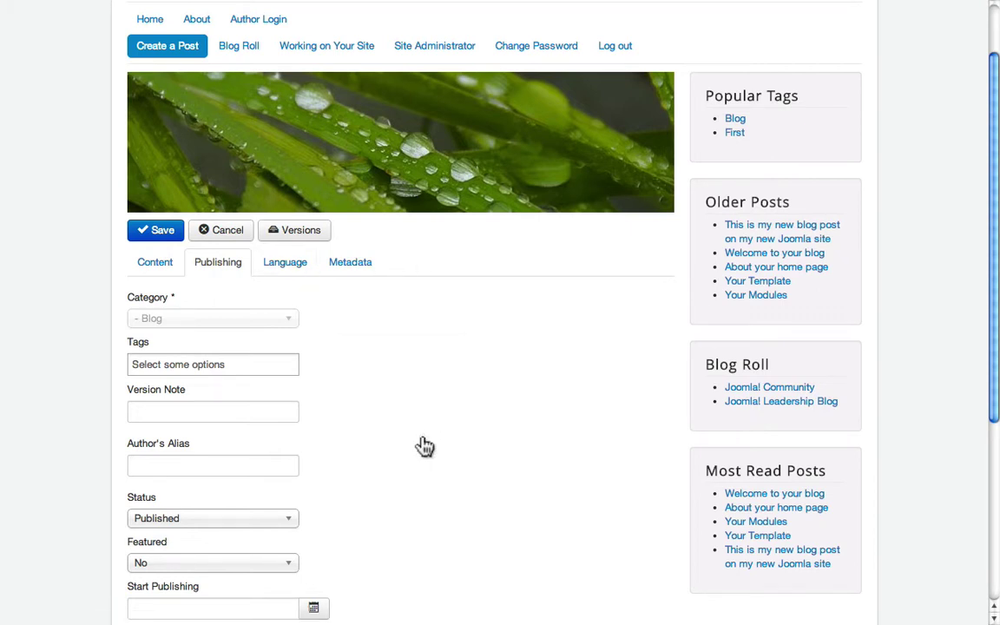
scroll(425, 447, "down", 3)
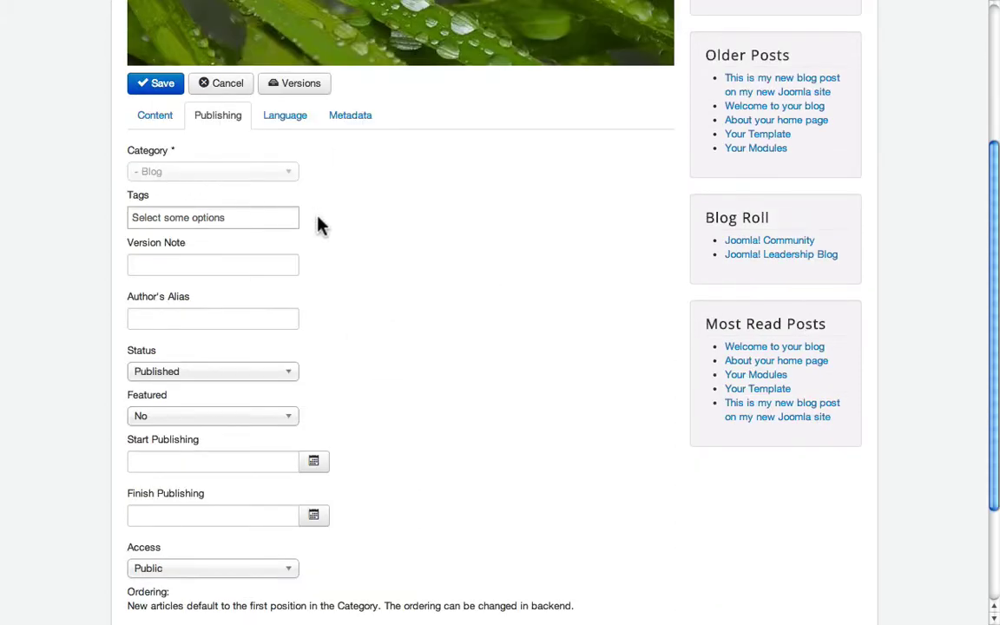
left_click(154, 116)
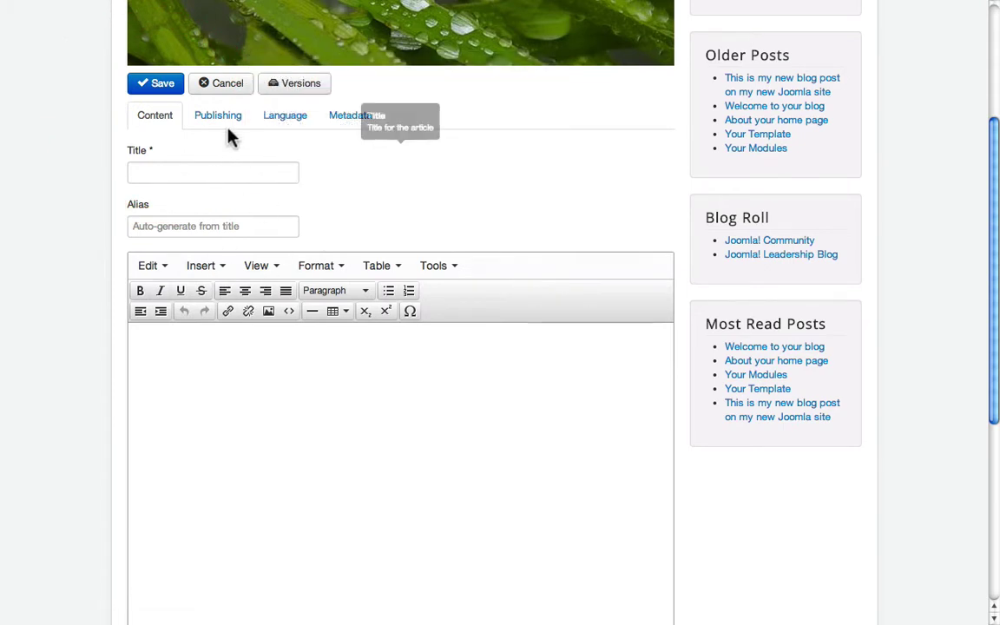
left_click(221, 116)
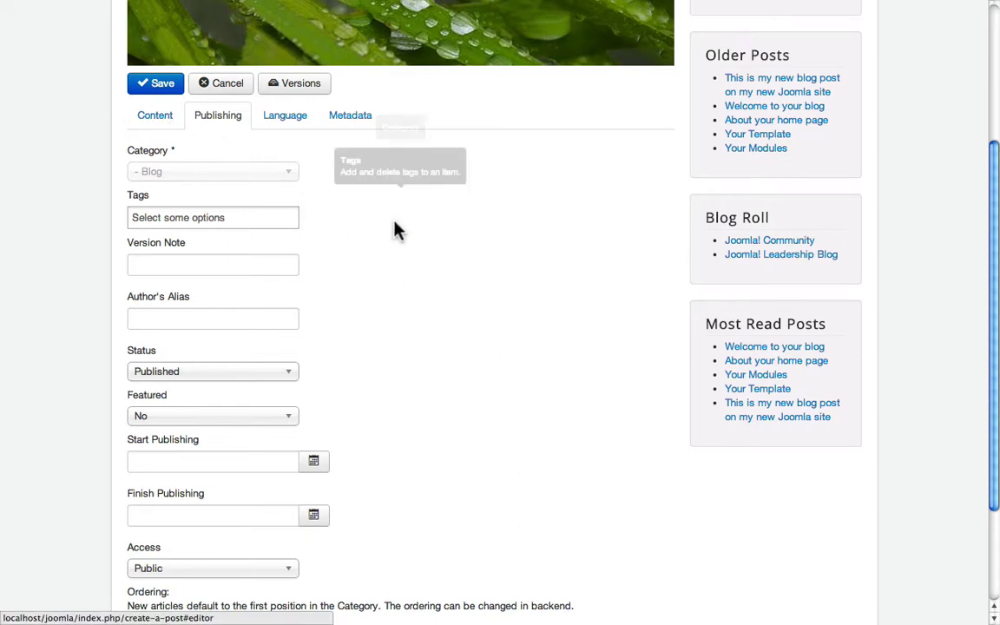
scroll(414, 236, "down", 3)
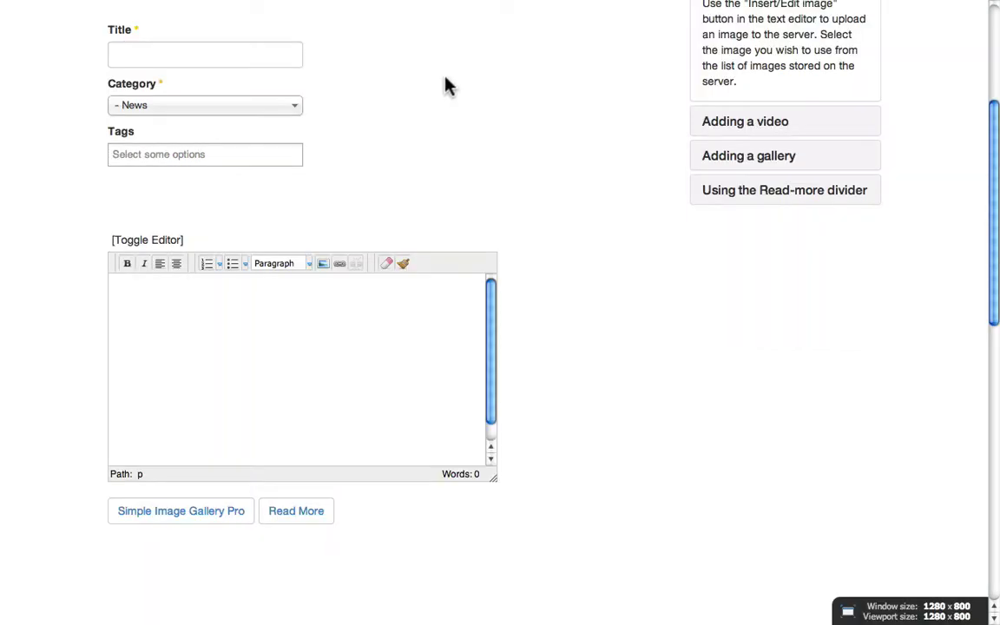
Switch to the Submit A Post page and look over its Title, Category, Tags, editor and Tips panel
left_click(502, 119)
scroll(556, 148, "up", 2)
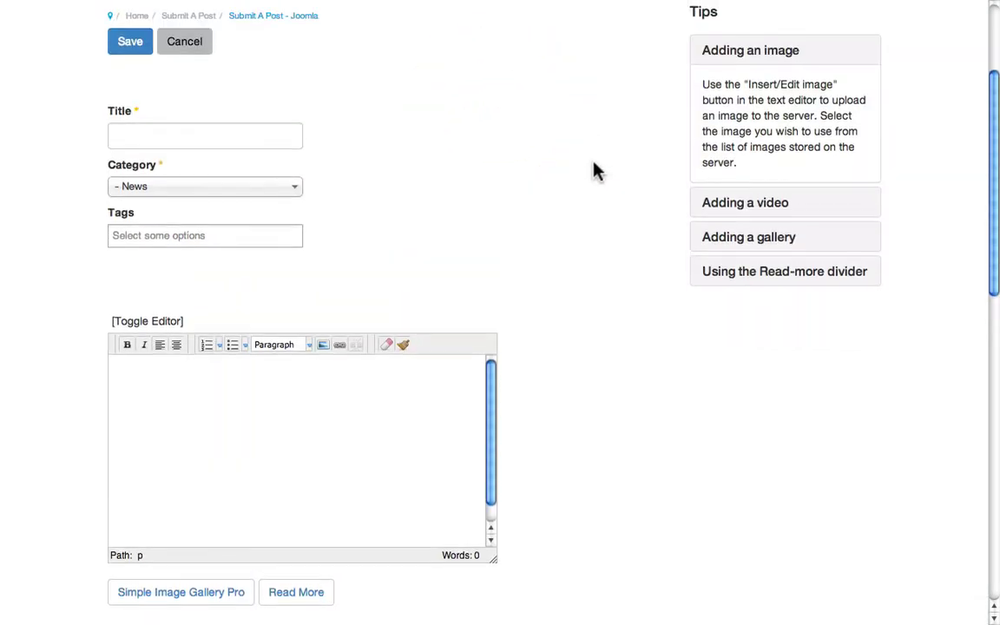
scroll(578, 172, "up", 2)
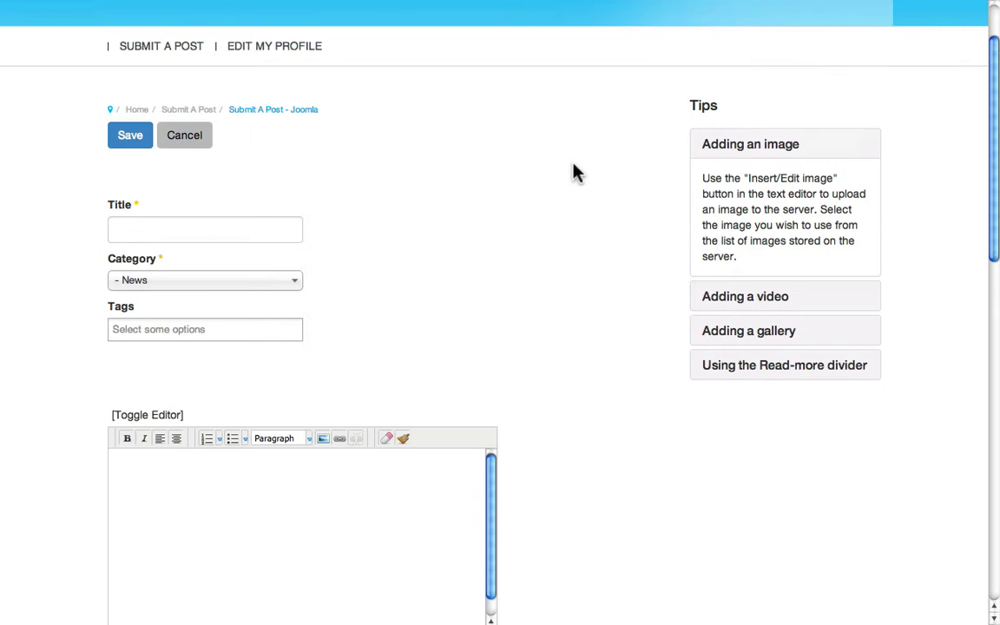
scroll(573, 174, "down", 2)
scroll(241, 63, "up", 1)
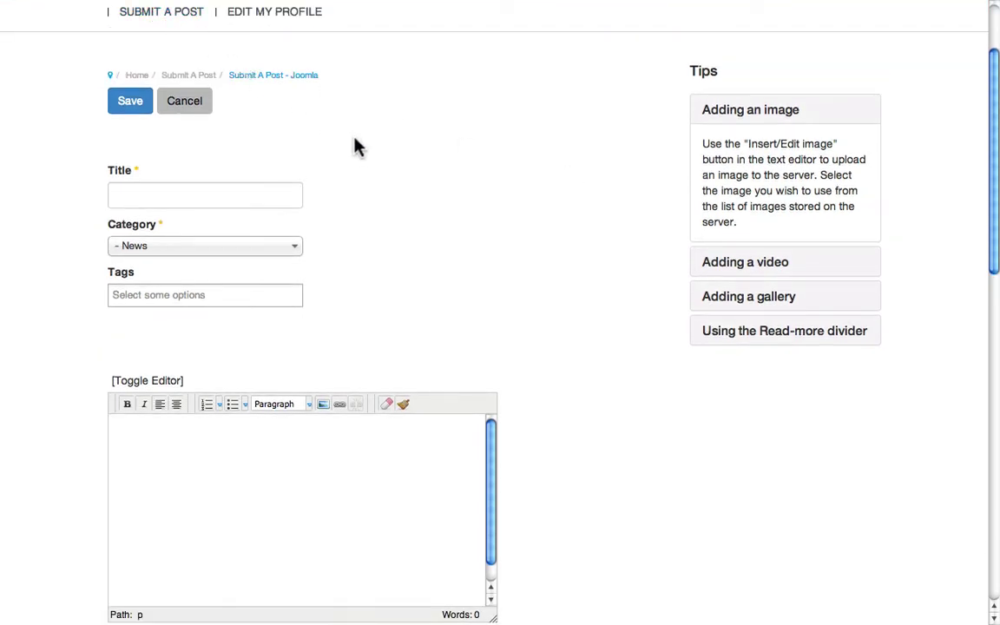
scroll(354, 147, "down", 1)
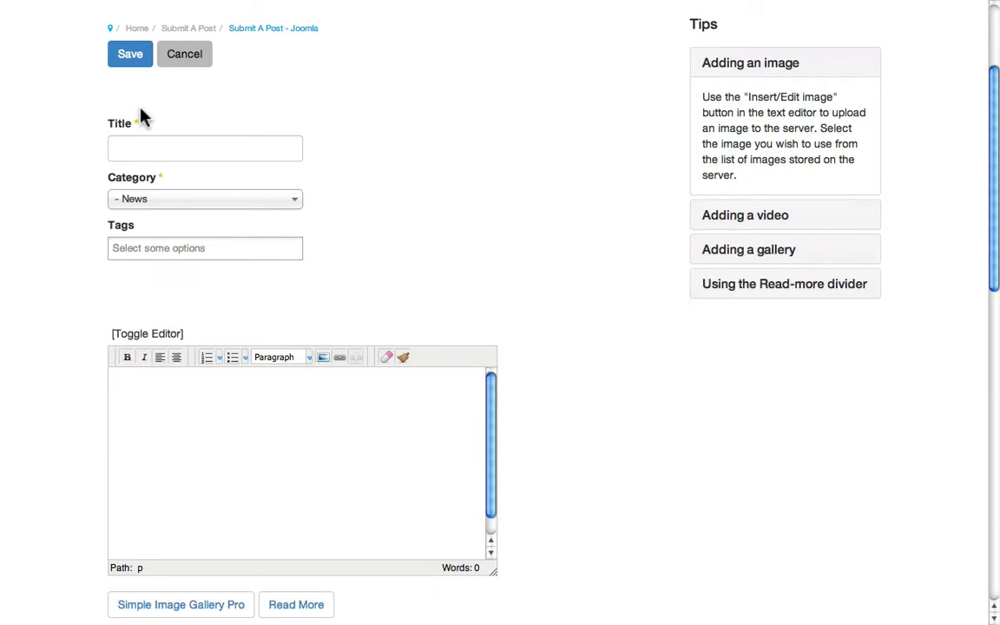
Return to the Create a Post page and show its Content tab's Title, Alias and editor
mouse_move(256, 9)
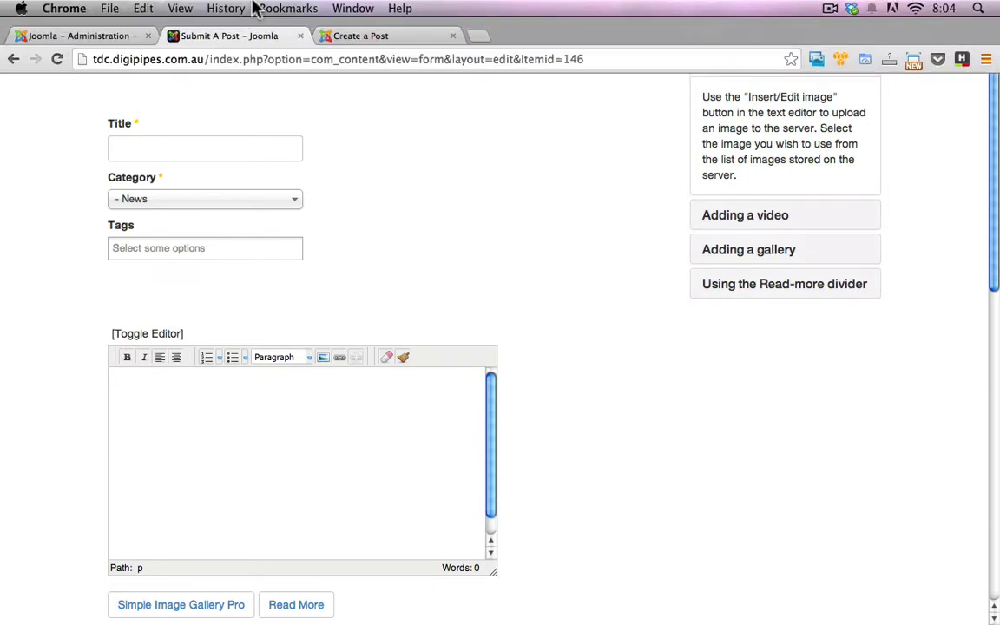
left_click(379, 36)
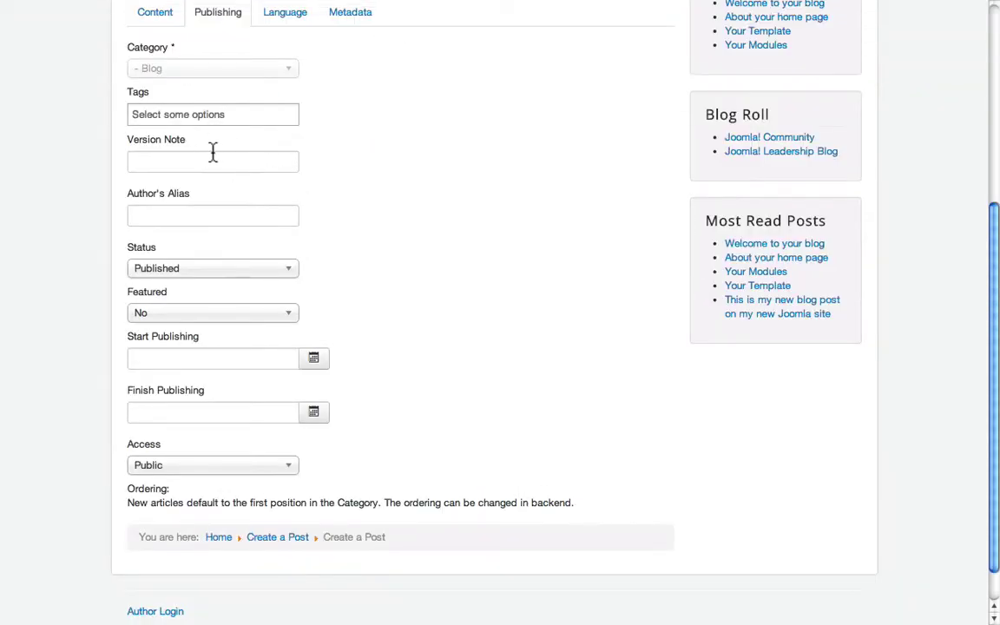
left_click(154, 14)
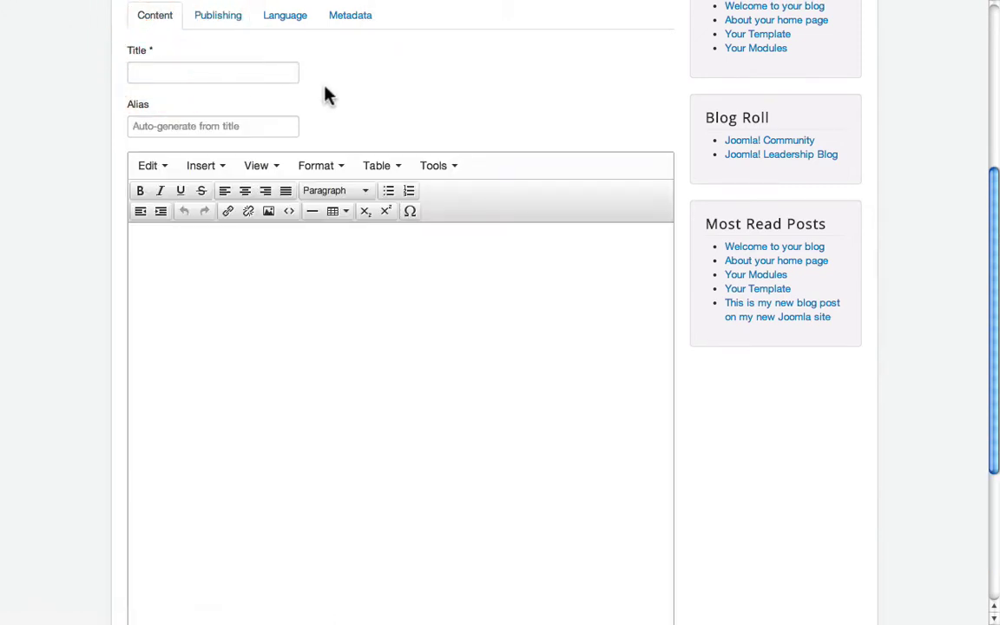
scroll(330, 95, "up", 1)
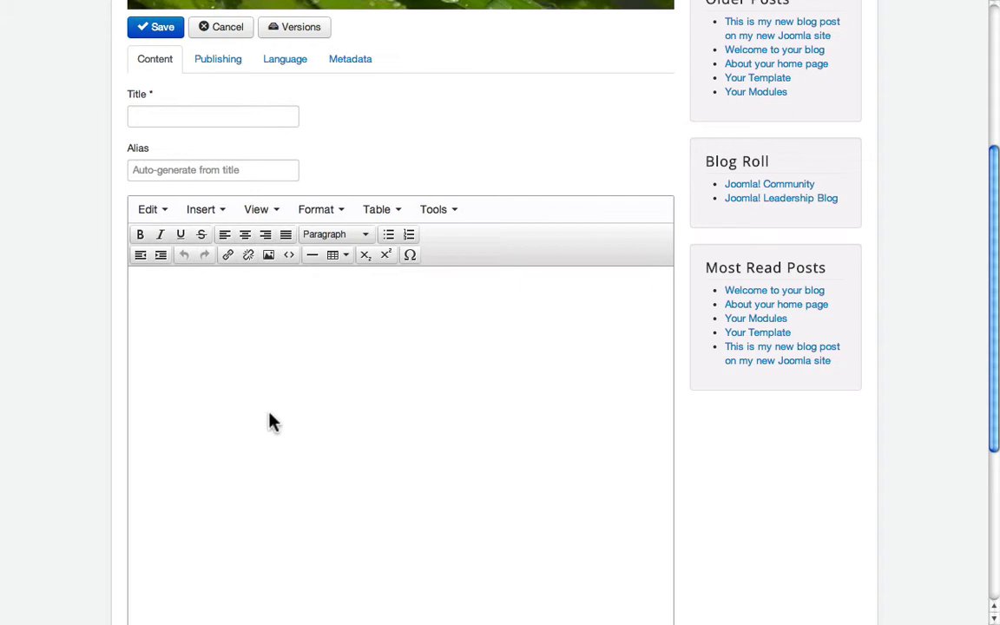
On the Submit A Post form, open the Category list twice, leaving it on News
mouse_move(324, 12)
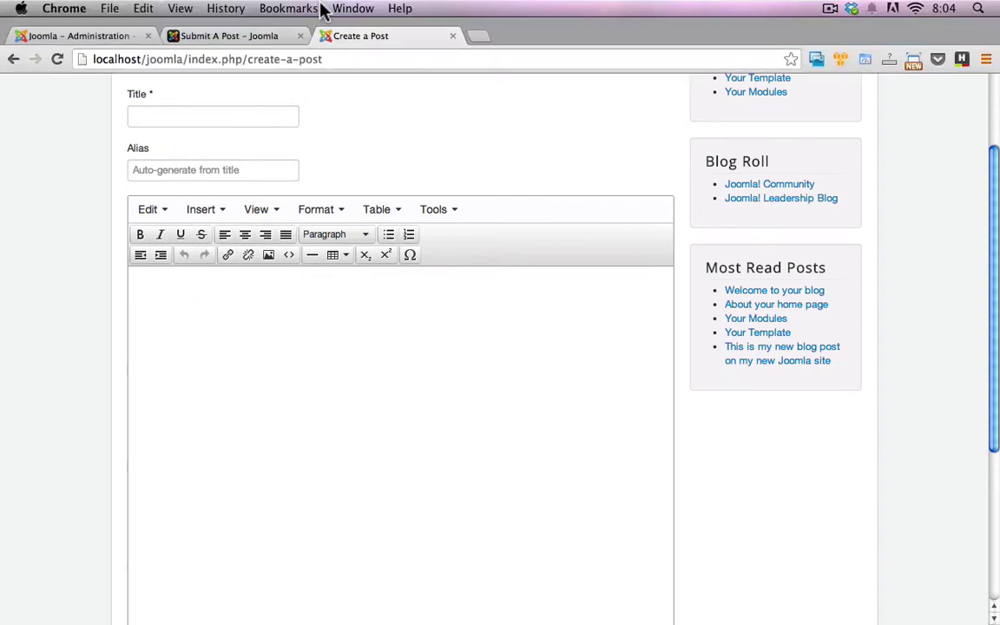
left_click(263, 37)
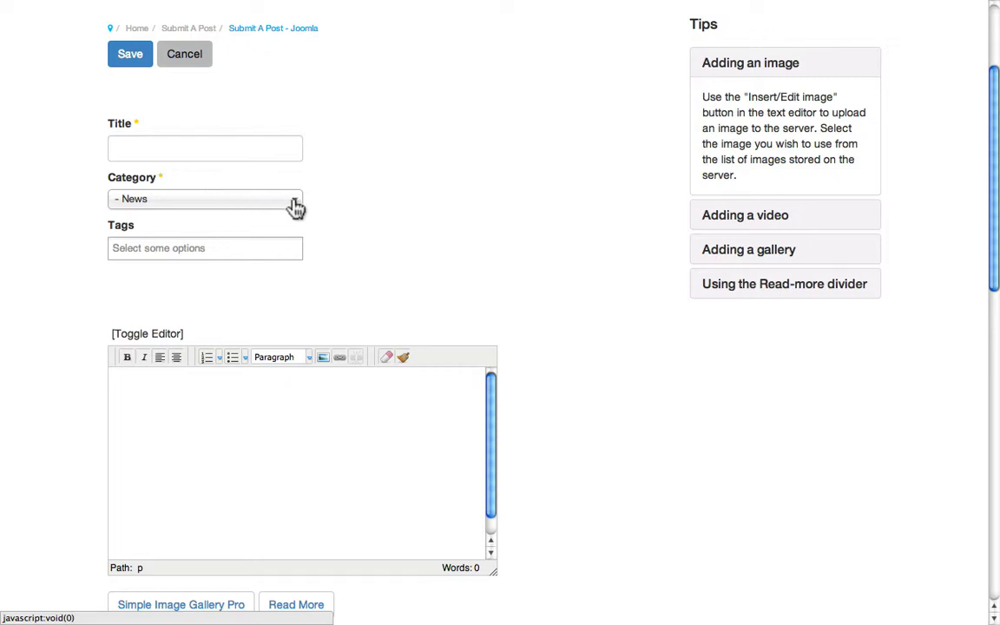
left_click(289, 202)
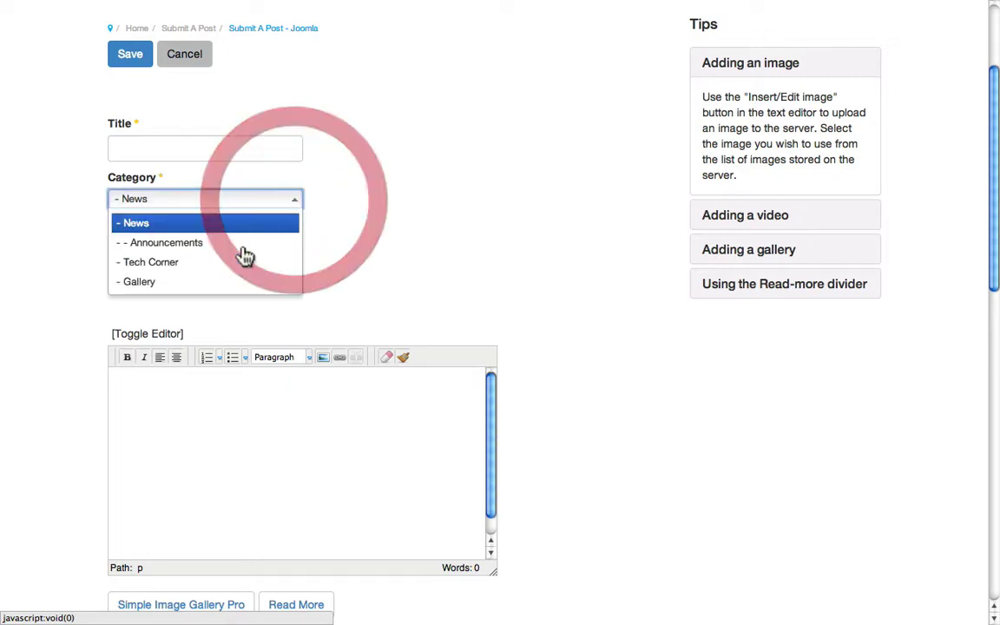
left_click(351, 204)
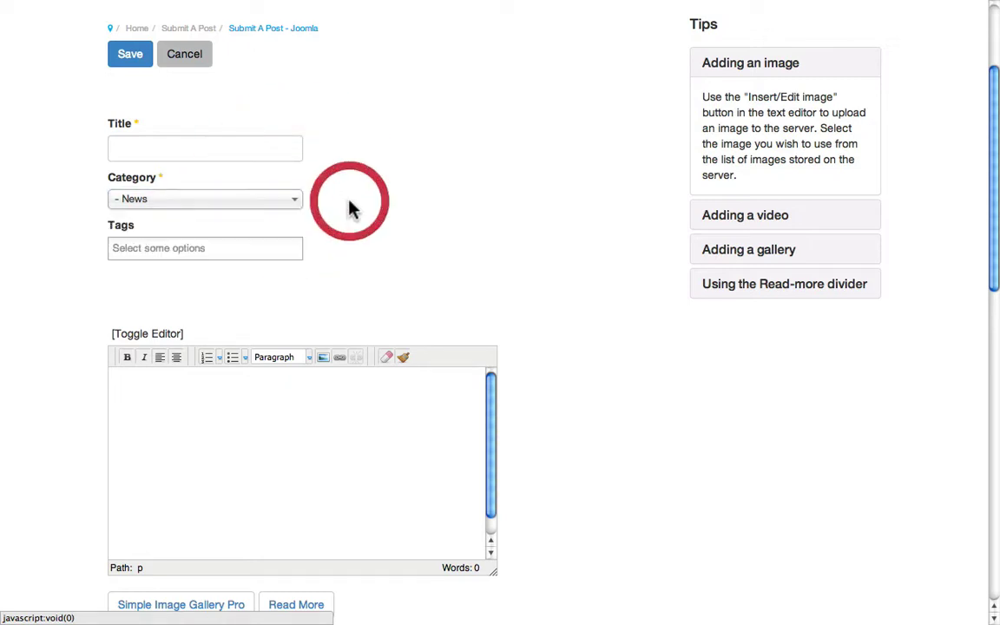
left_click(197, 212)
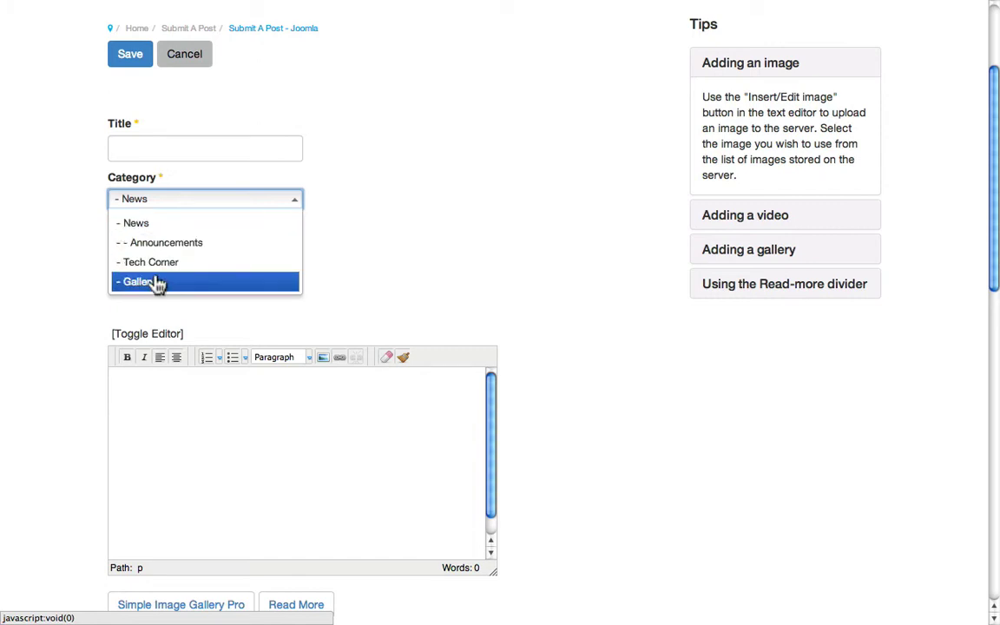
left_click(447, 172)
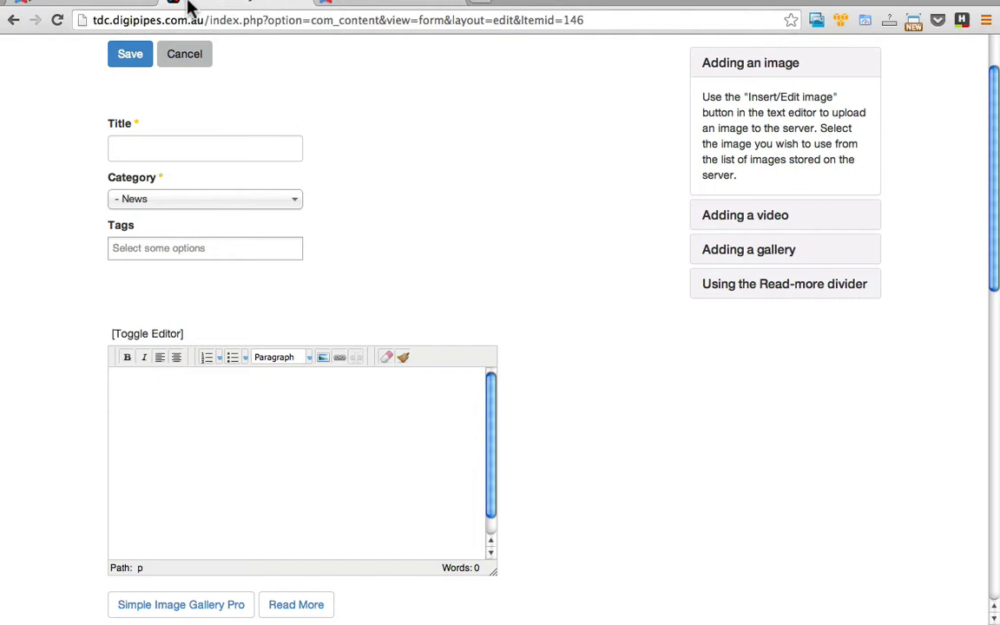
Return to the Create a Post form and check its Language list, keeping All
left_click(359, 36)
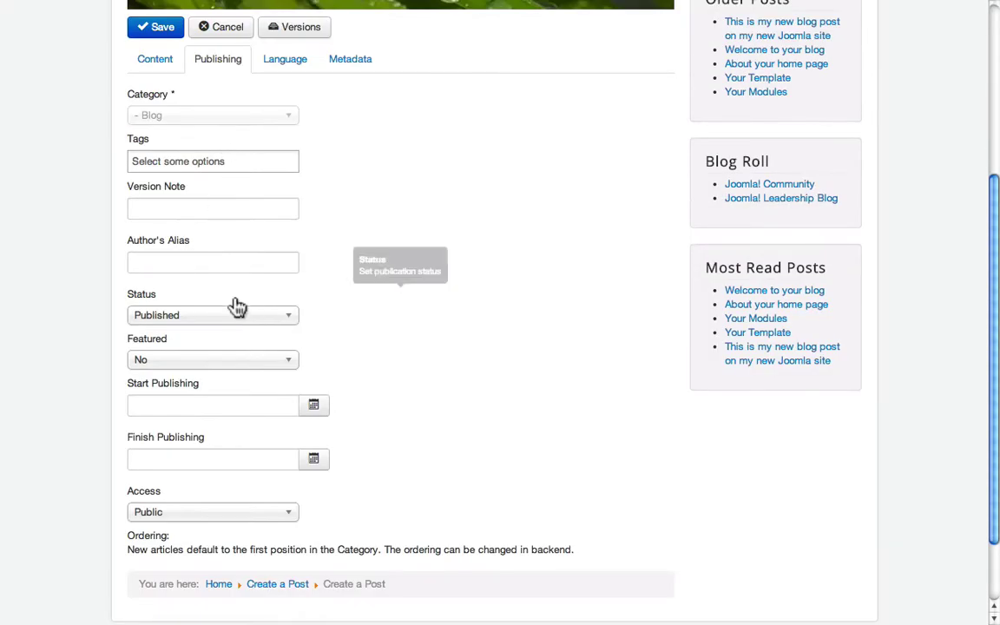
scroll(365, 456, "down", 2)
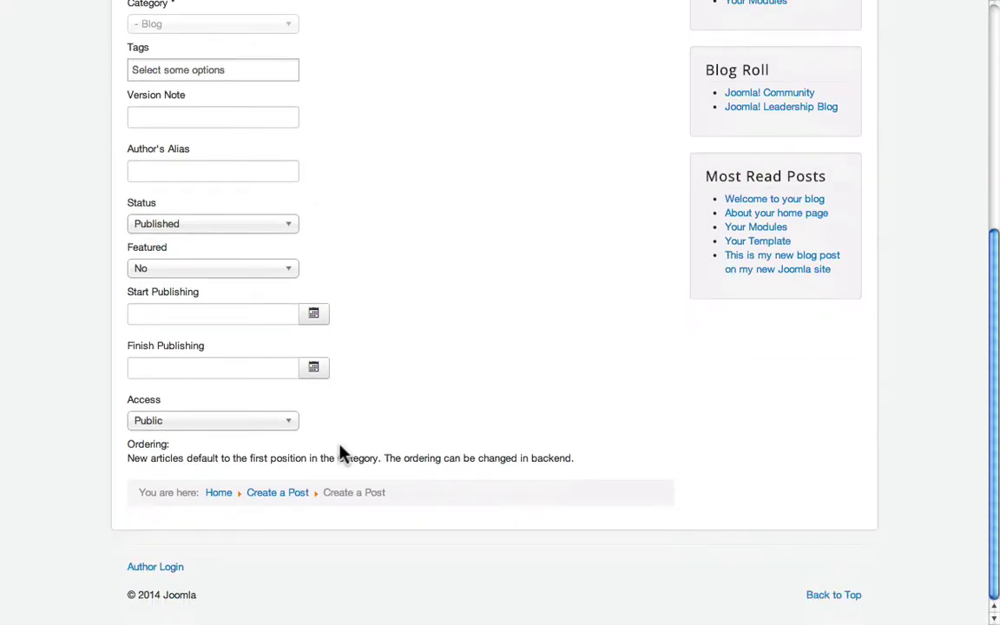
scroll(340, 450, "up", 5)
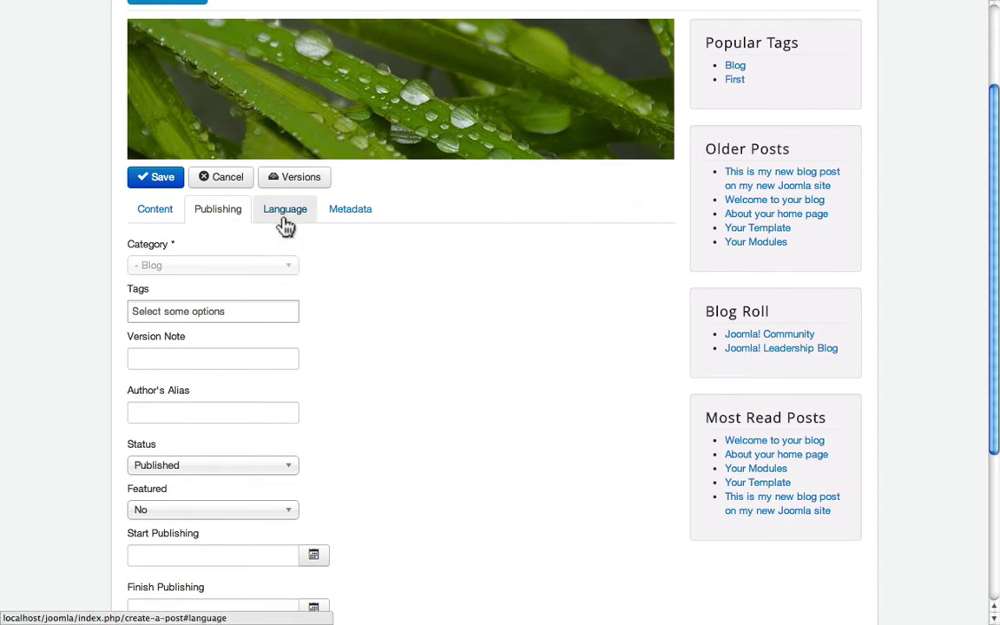
left_click(285, 214)
scroll(347, 268, "down", 1)
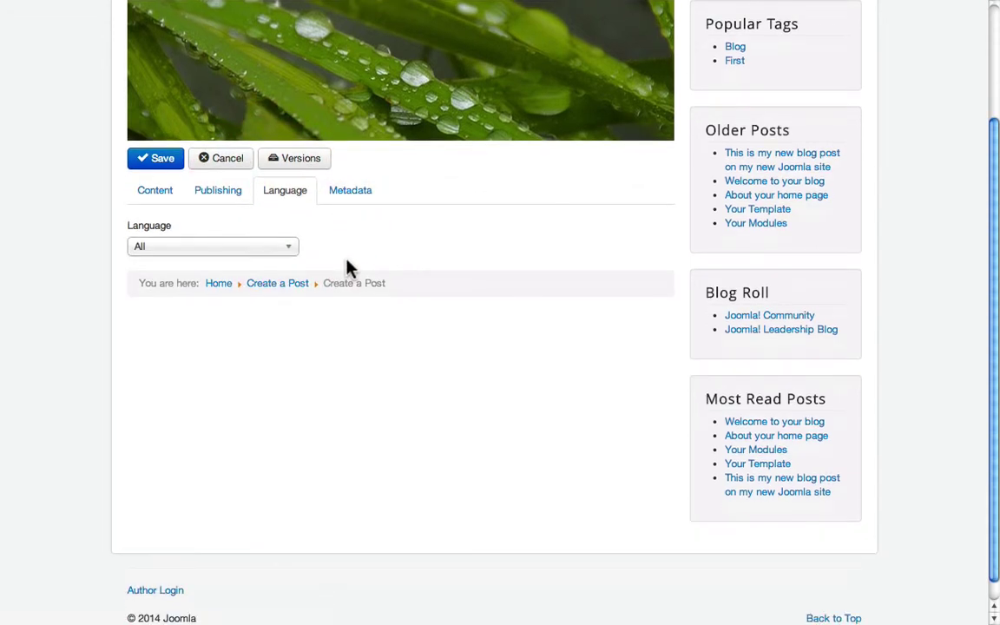
left_click(281, 258)
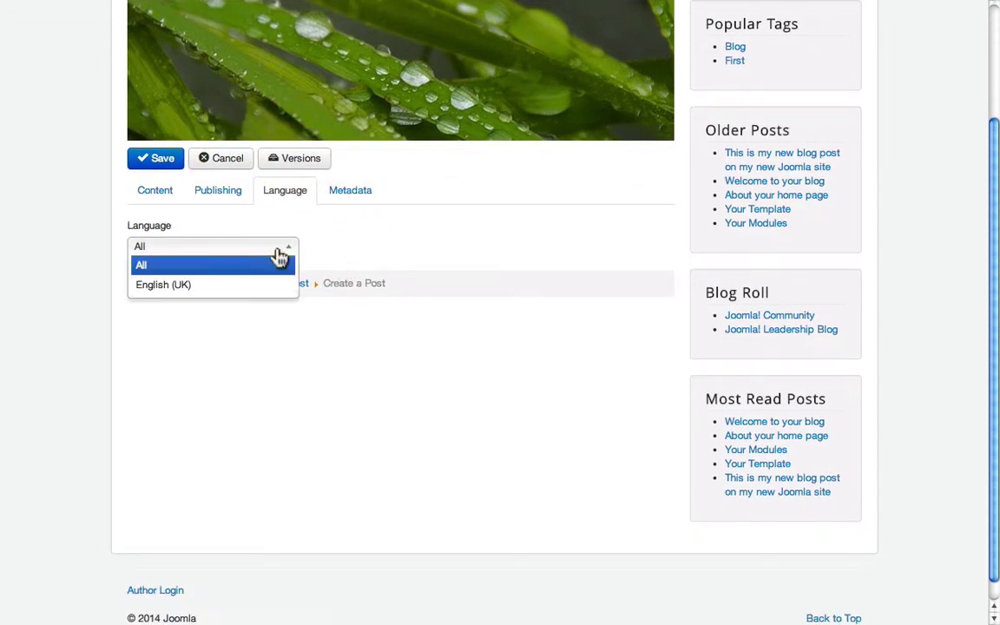
left_click(339, 258)
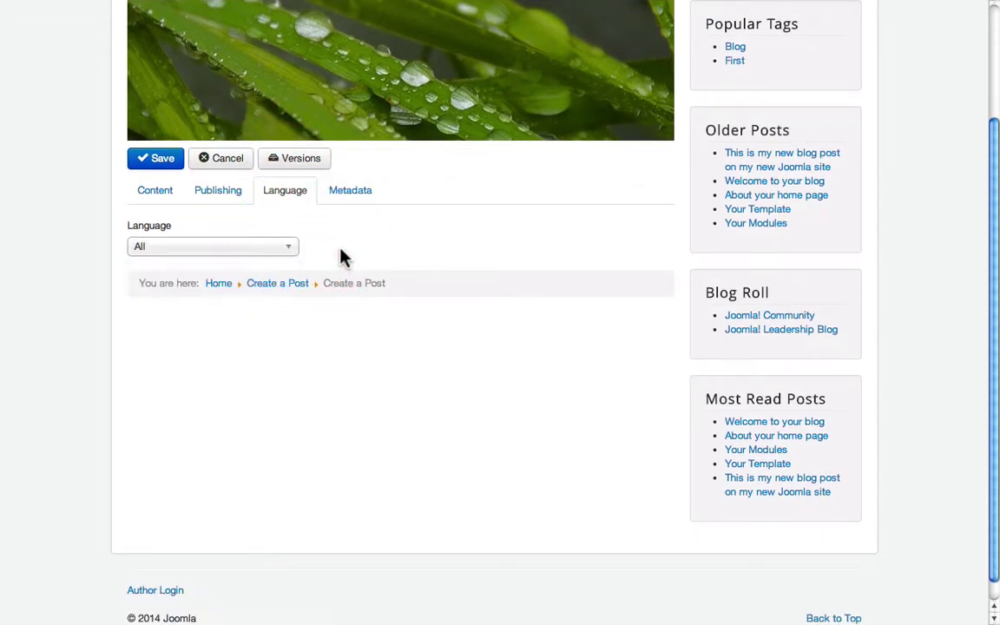
Review the Metadata and Publishing tabs, return to Content, then switch to the Submit A Post form
left_click(341, 196)
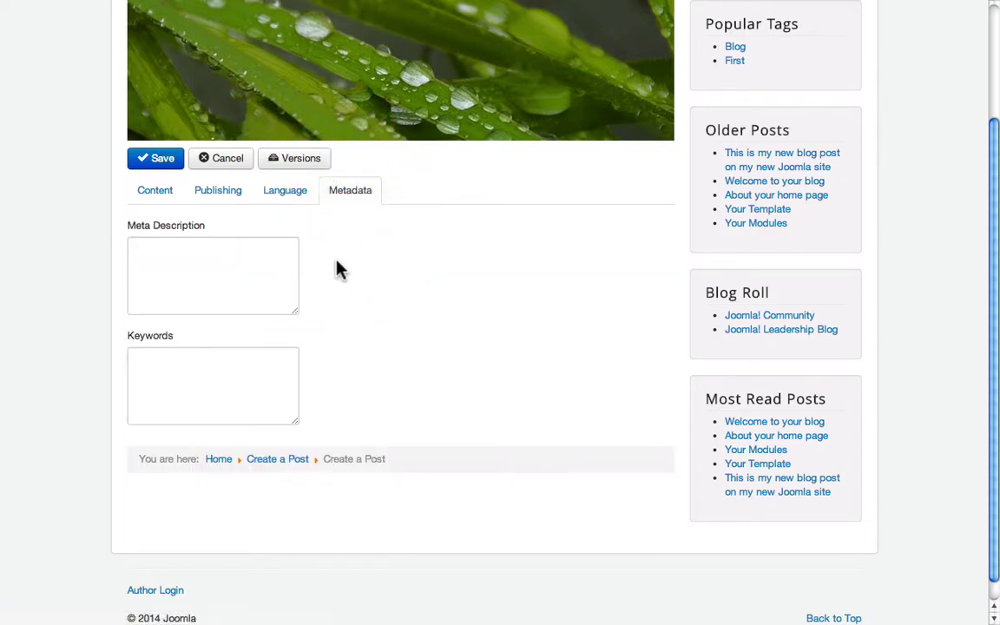
scroll(338, 270, "down", 1)
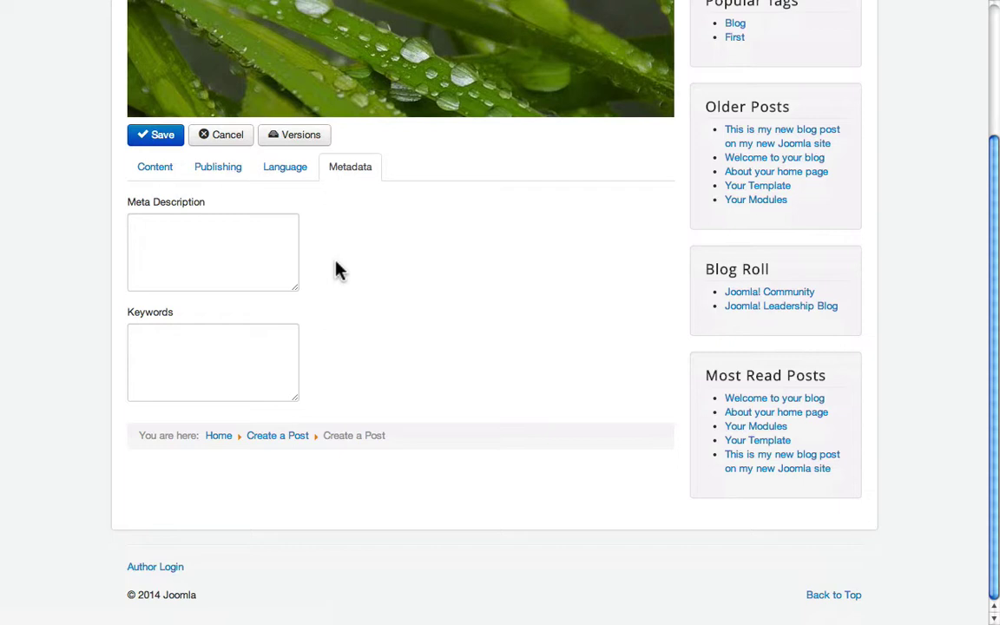
left_click(219, 169)
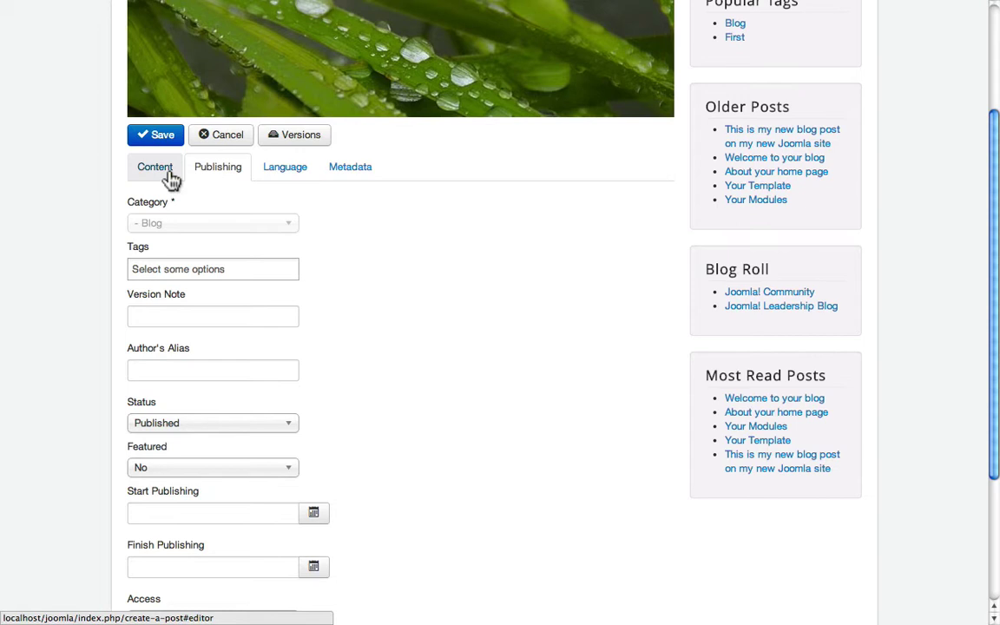
left_click(358, 166)
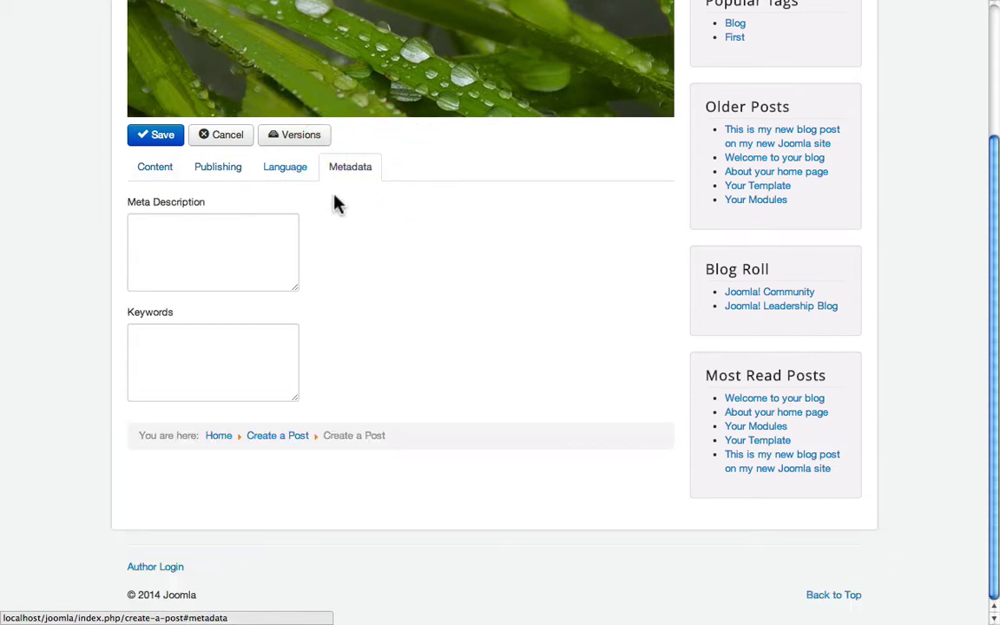
left_click(172, 180)
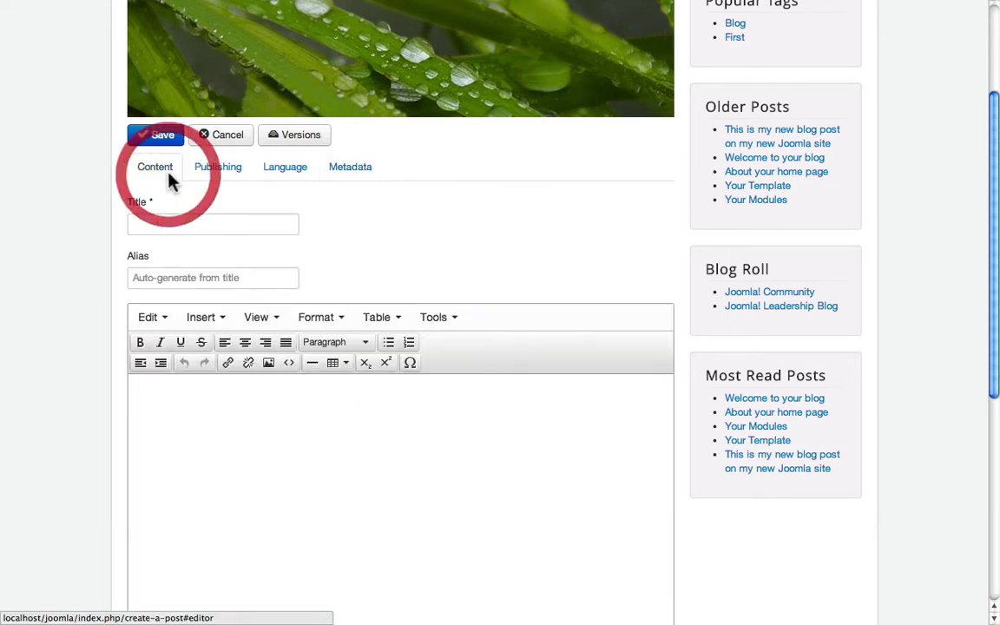
mouse_move(386, 4)
left_click(235, 39)
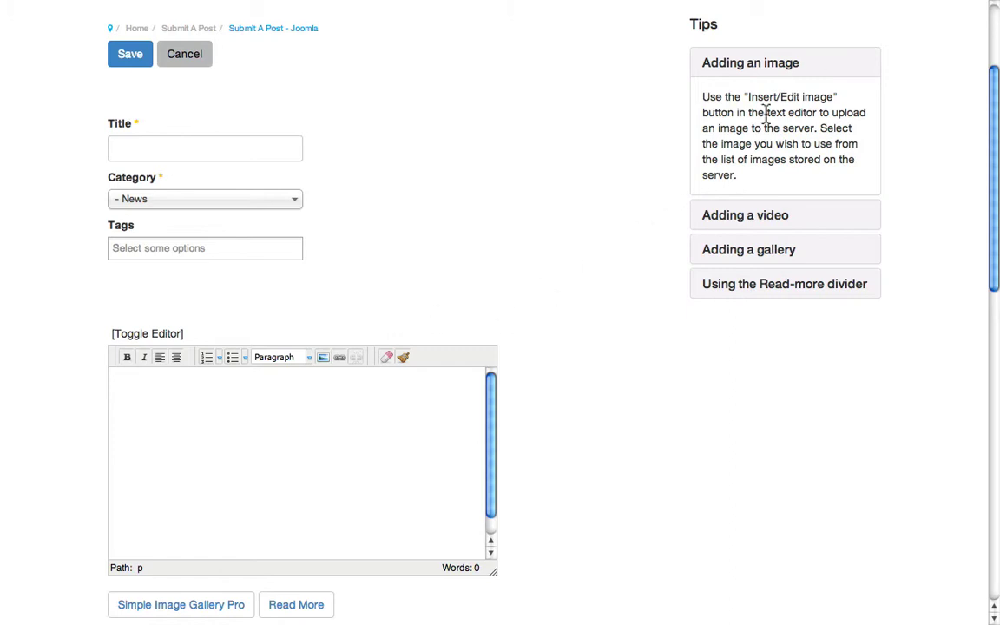
Expand the Adding a video, Adding a gallery, then Using the Read-more divider tips
left_click(781, 214)
left_click(779, 219)
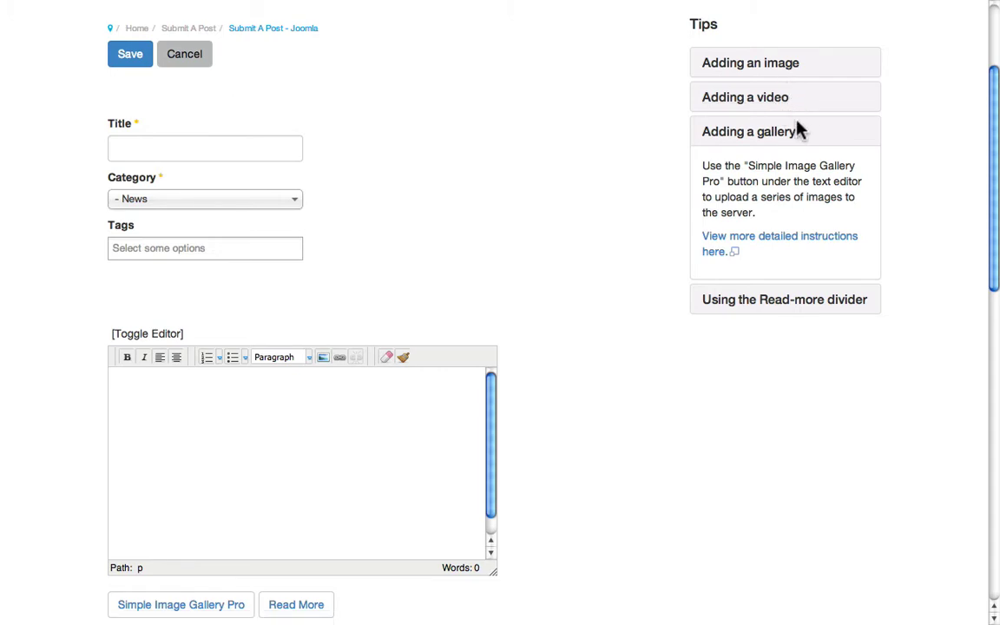
left_click(792, 300)
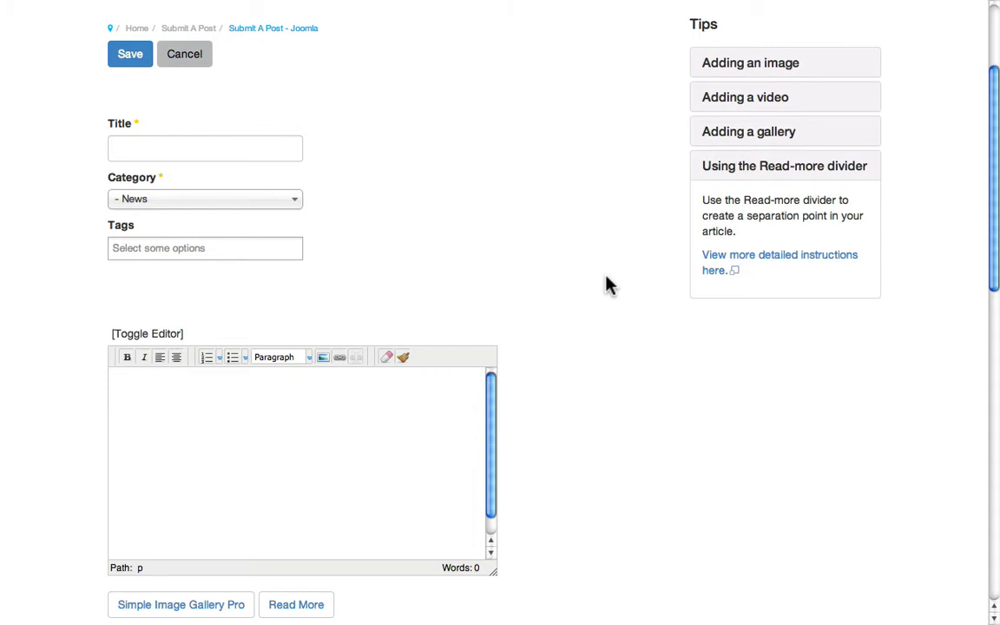
scroll(598, 297, "down", 3)
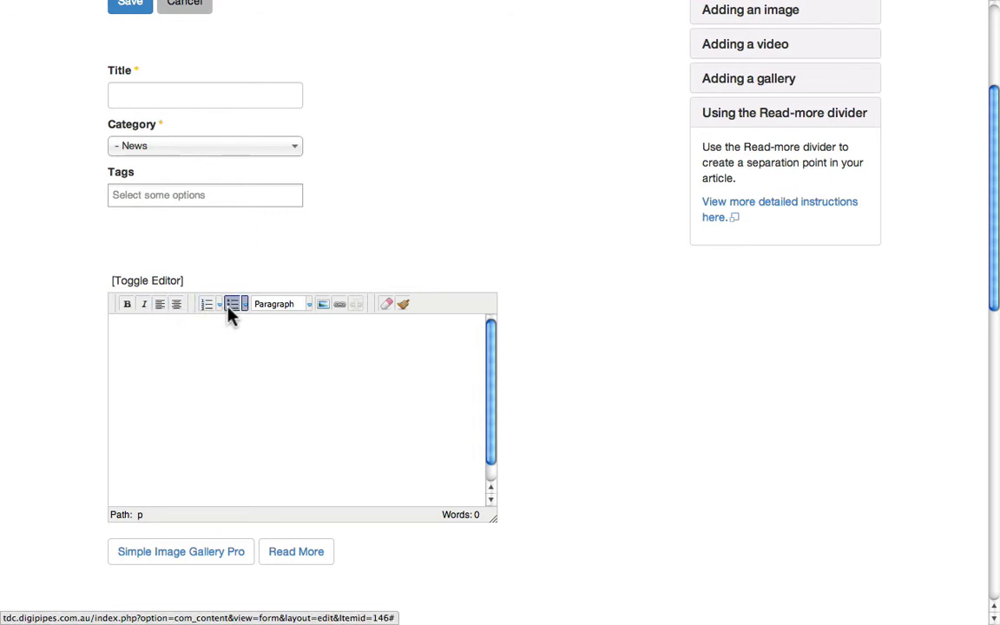
left_click(305, 302)
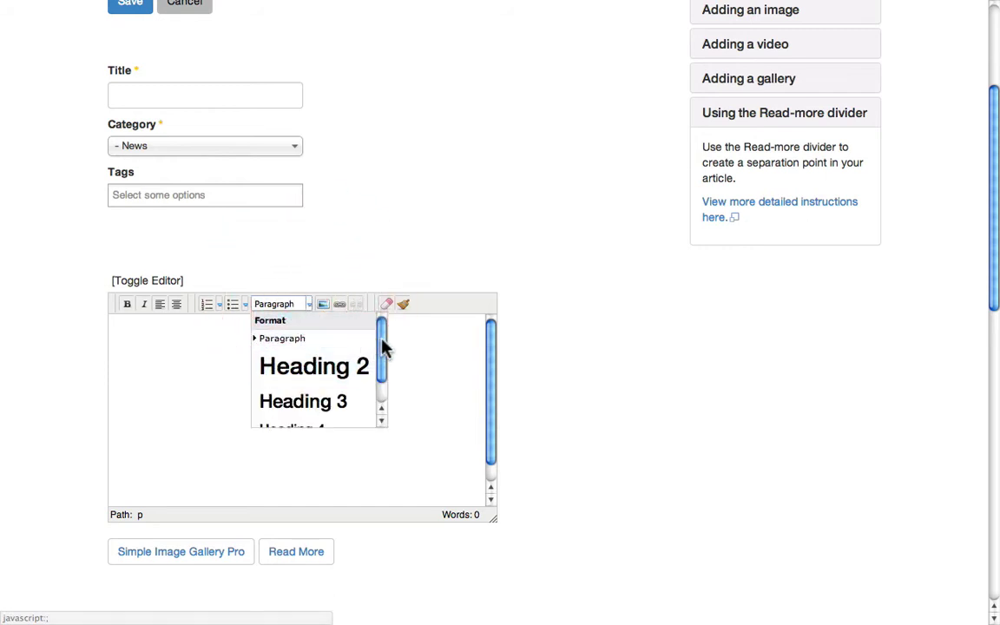
left_click_drag(383, 345, 373, 392)
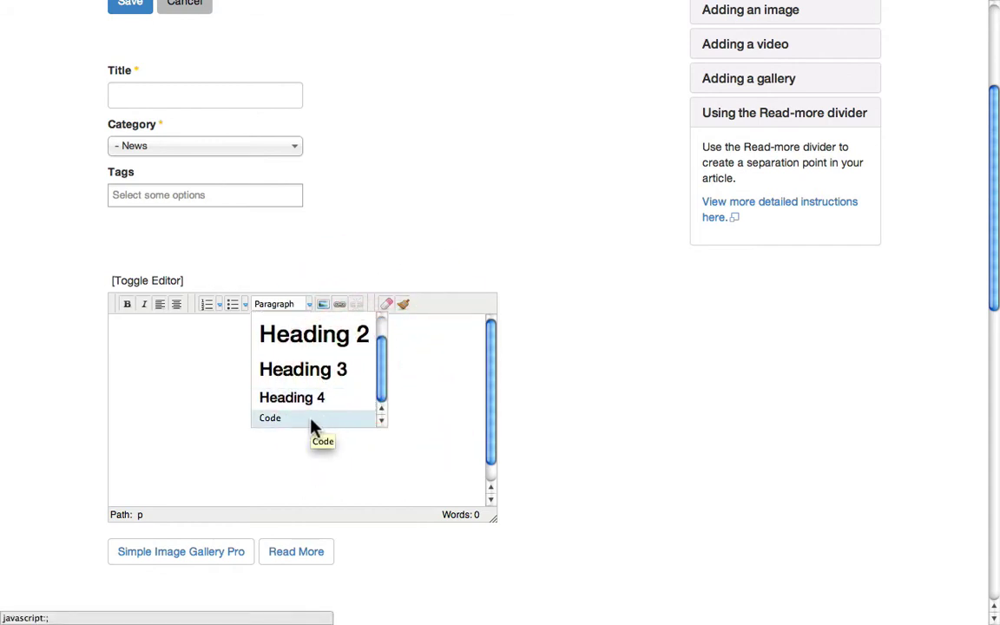
left_click(419, 371)
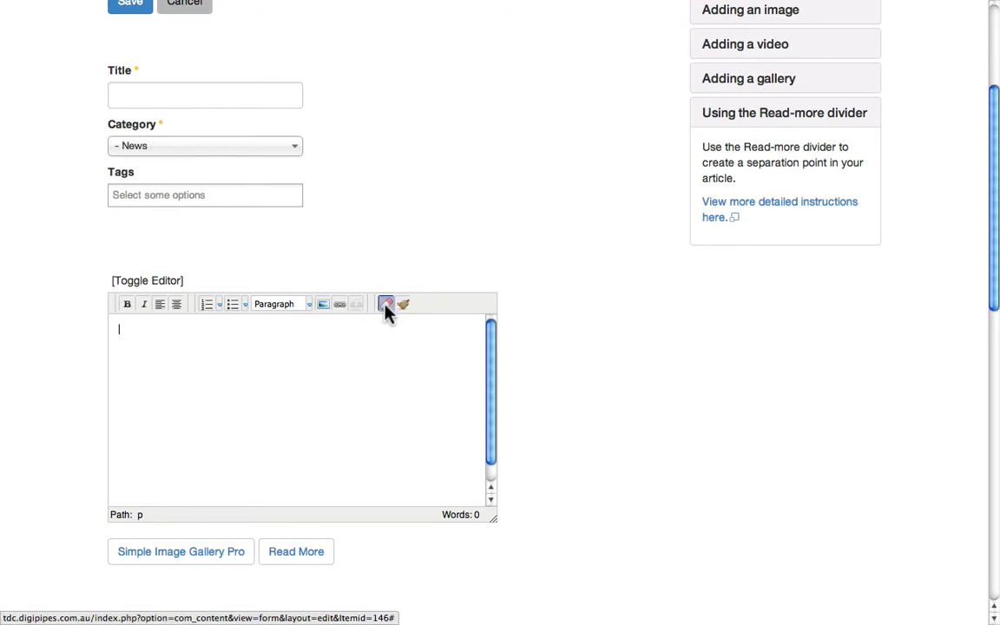
left_click(318, 399)
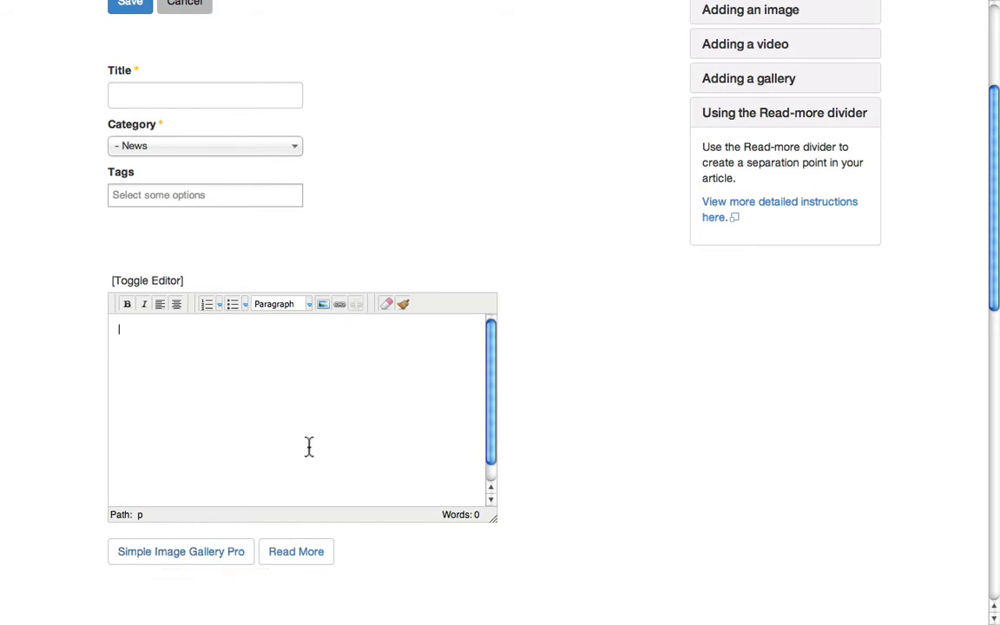
left_click(310, 560)
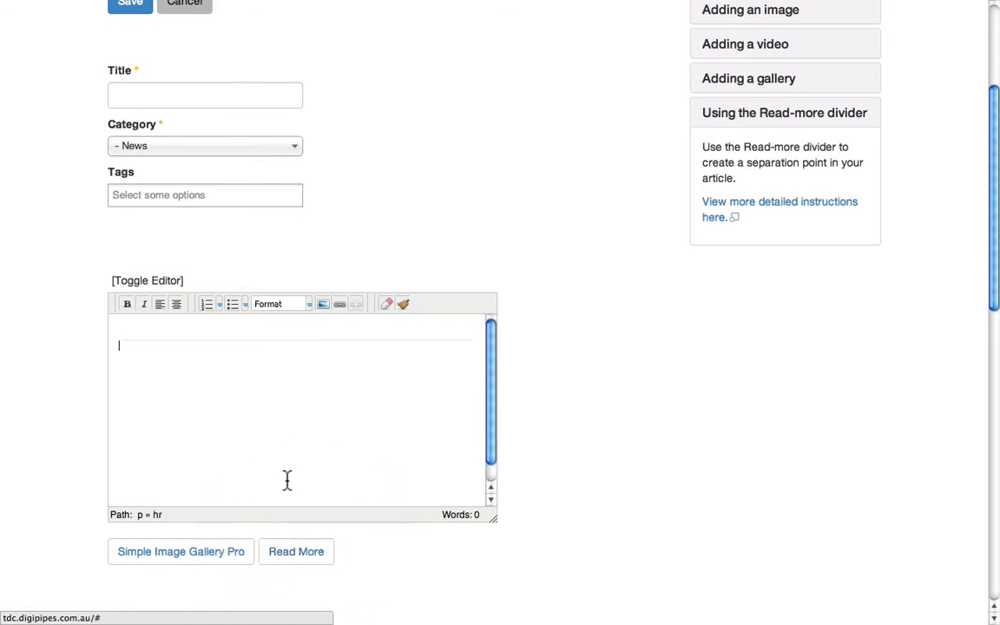
left_click(306, 356)
key("BackSpace")
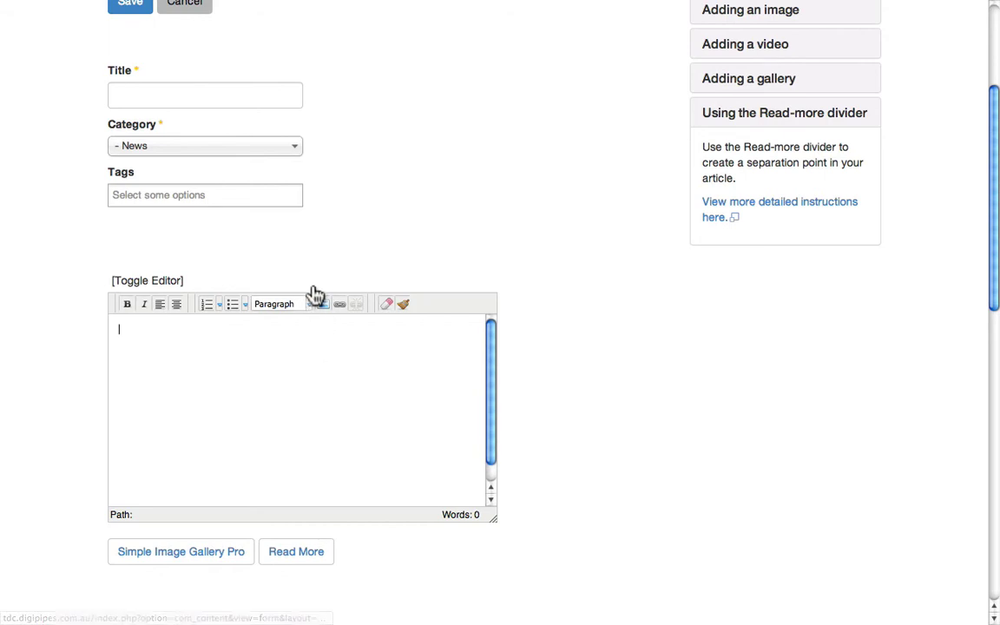
scroll(317, 295, "up", 2)
scroll(319, 293, "down", 1)
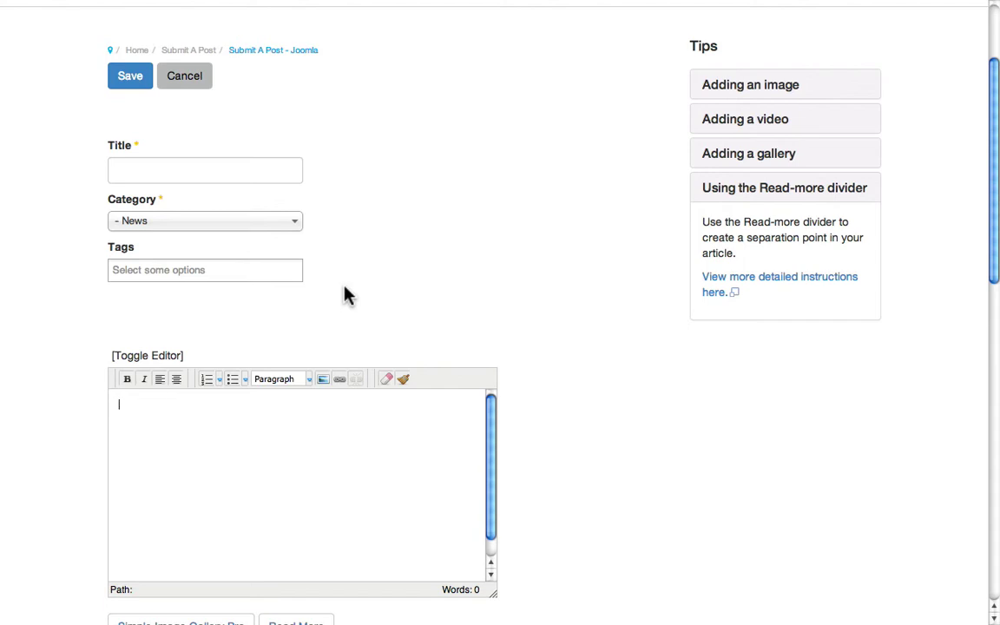
On Create a Post, step through the Publishing, Language and Metadata tabs, then back to Content
mouse_move(263, 7)
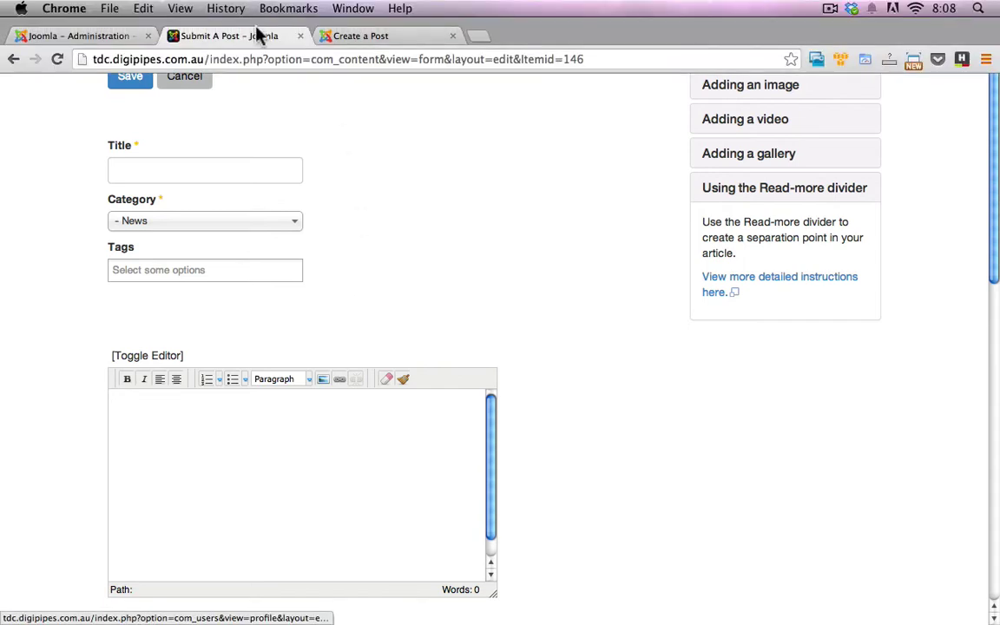
left_click(384, 36)
scroll(430, 213, "down", 5)
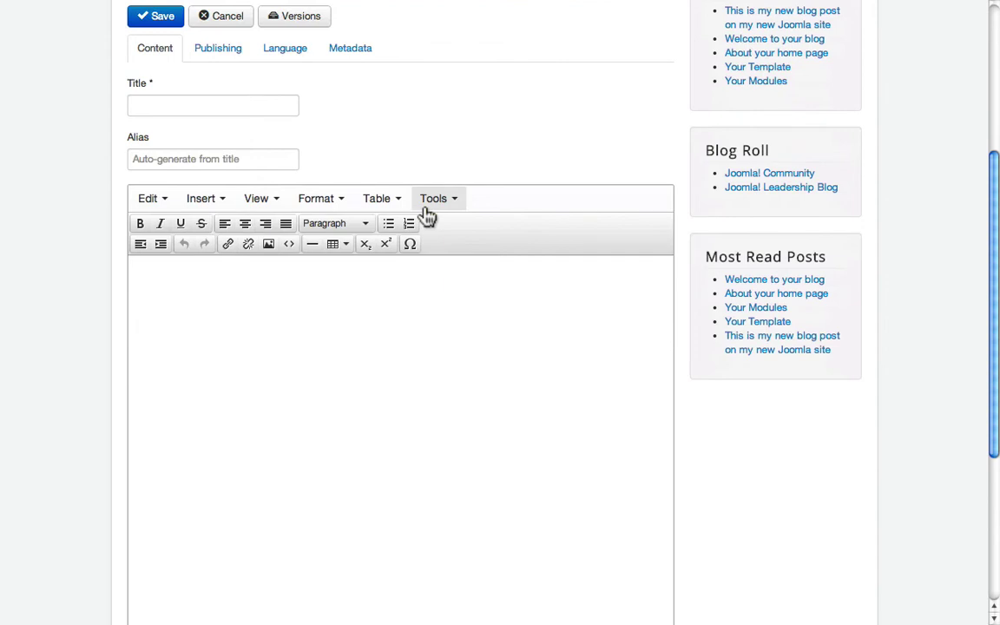
left_click(231, 50)
left_click(289, 54)
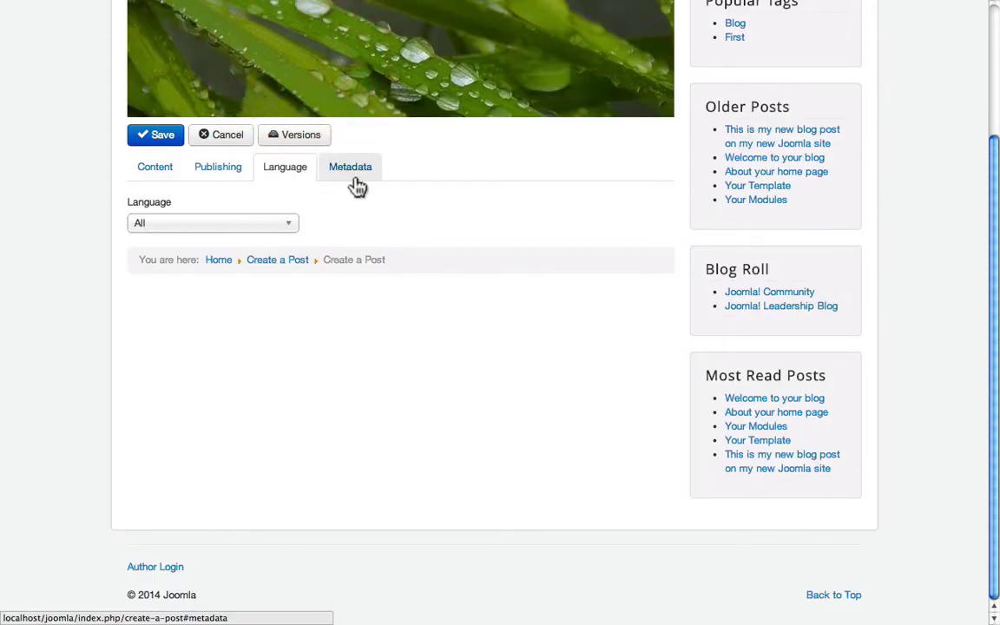
left_click(361, 177)
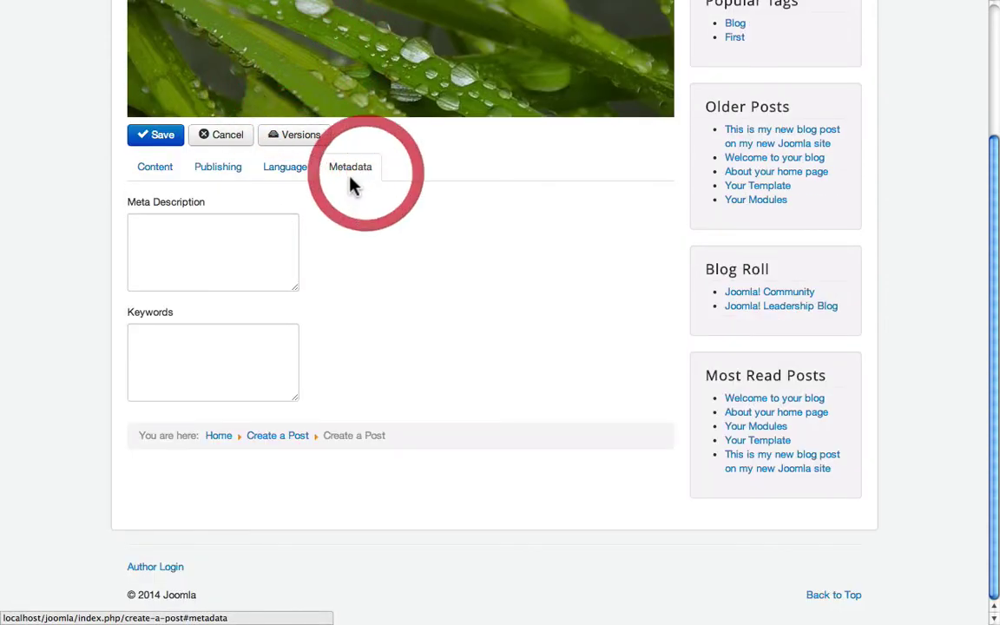
left_click(427, 257)
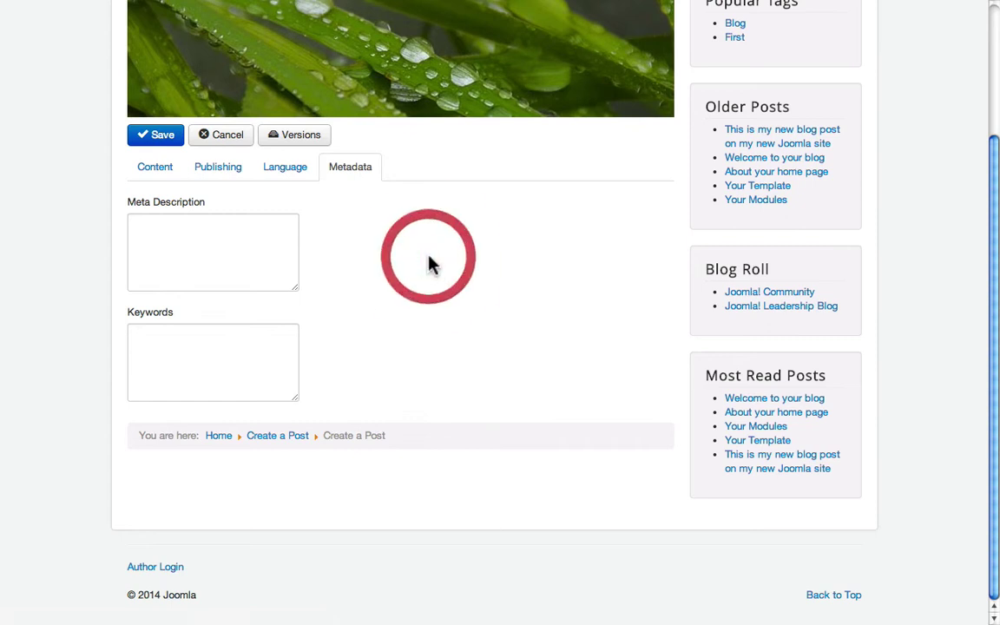
scroll(430, 264, "up", 1)
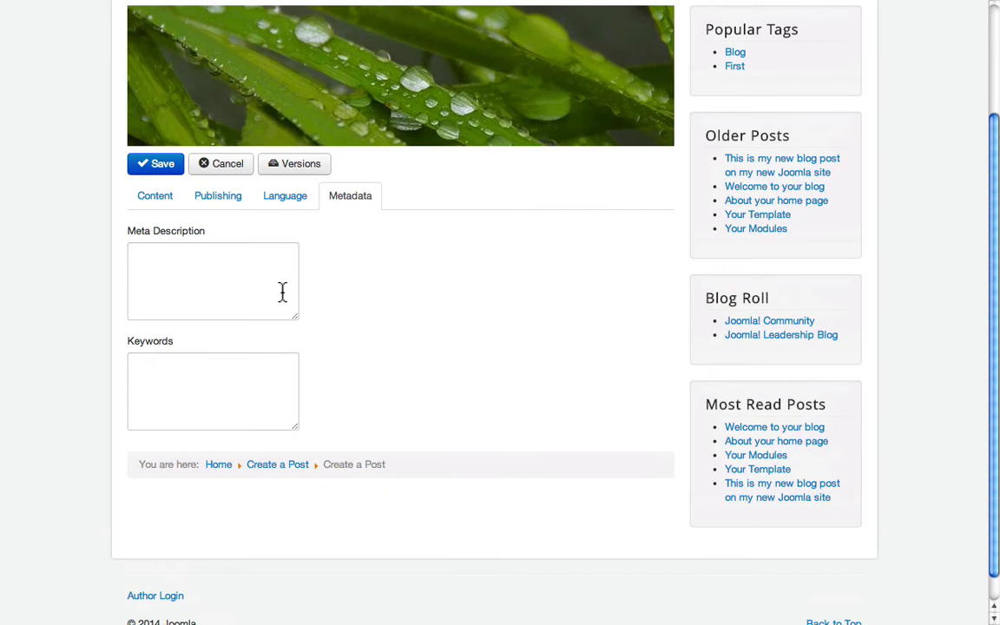
left_click(156, 197)
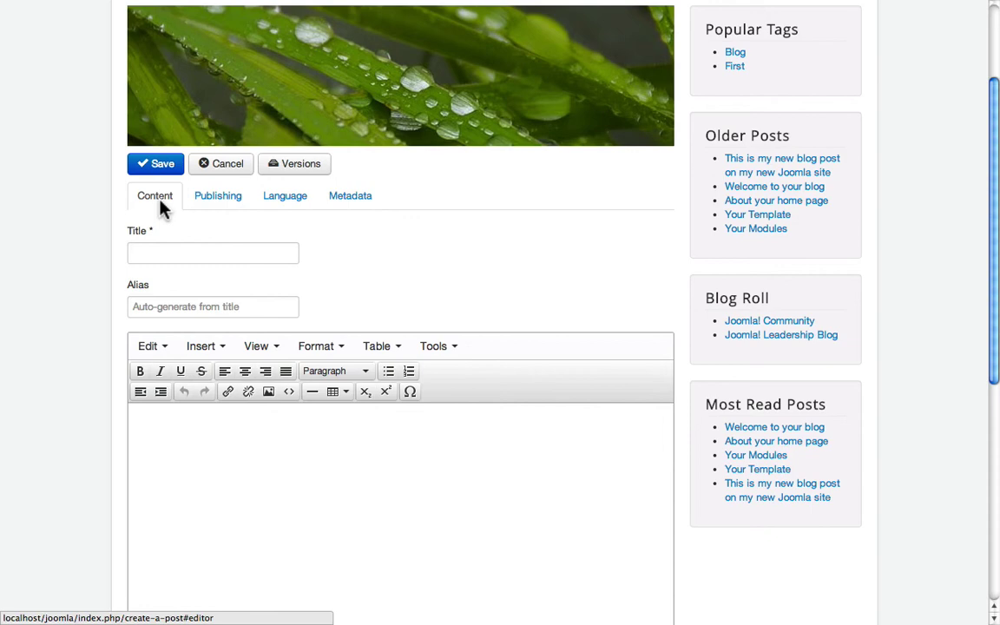
Switch to the Submit A Post tab and scroll over its form with Category News
mouse_move(390, 5)
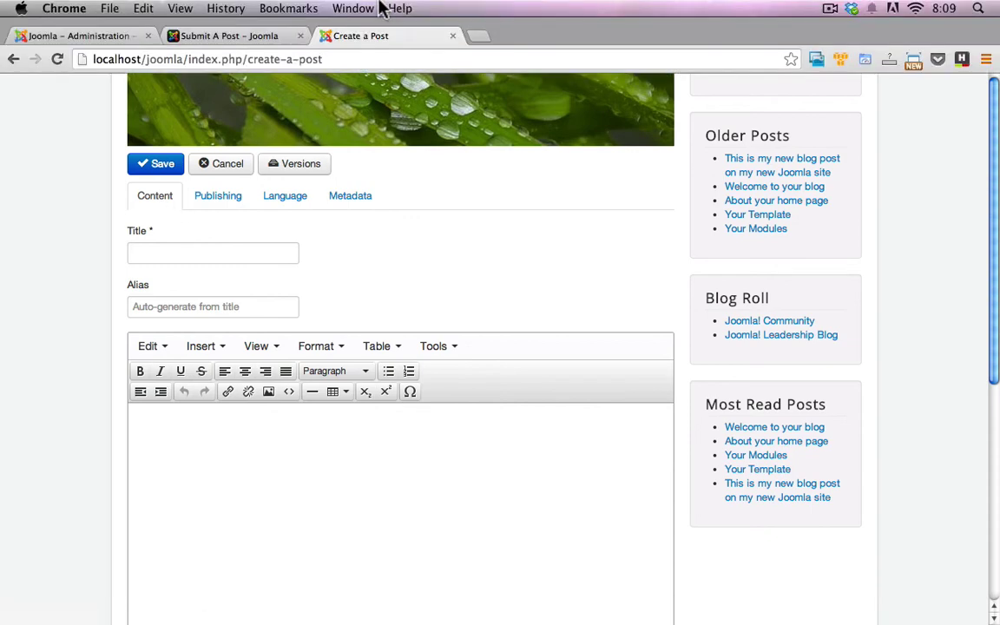
left_click(269, 37)
scroll(328, 238, "down", 3)
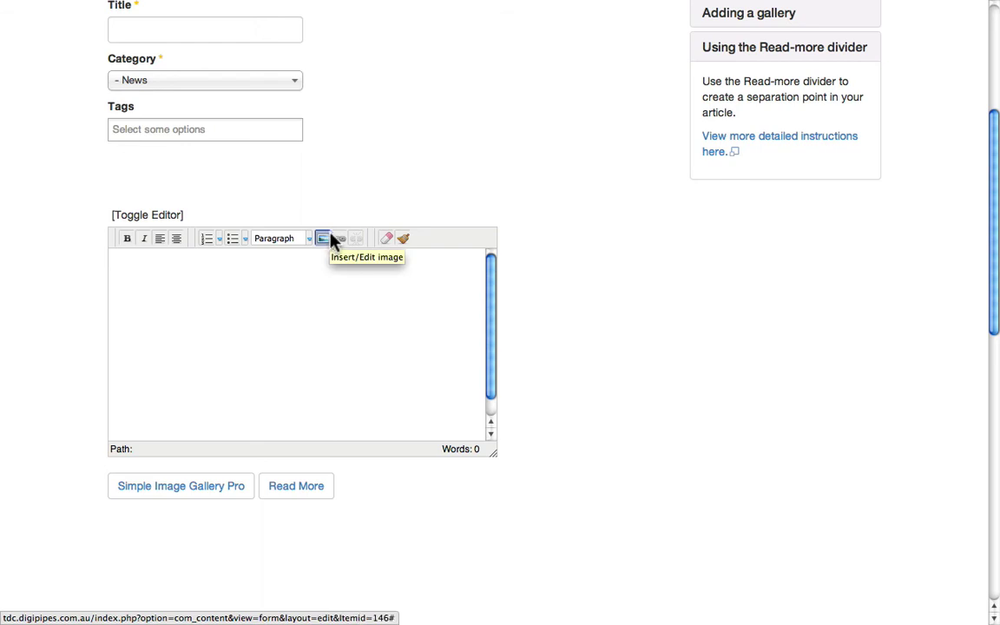
scroll(500, 239, "up", 2)
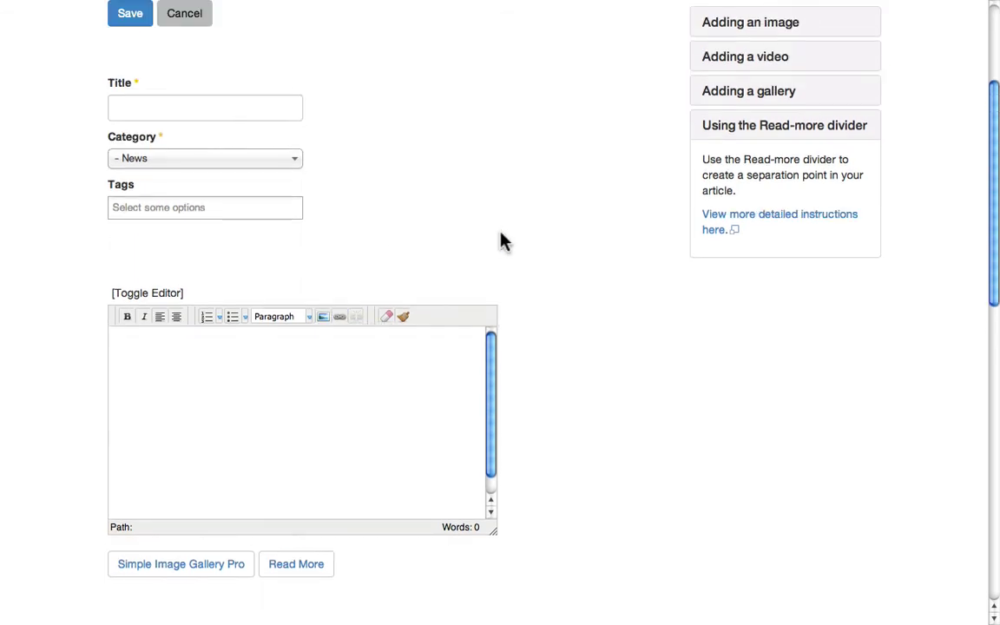